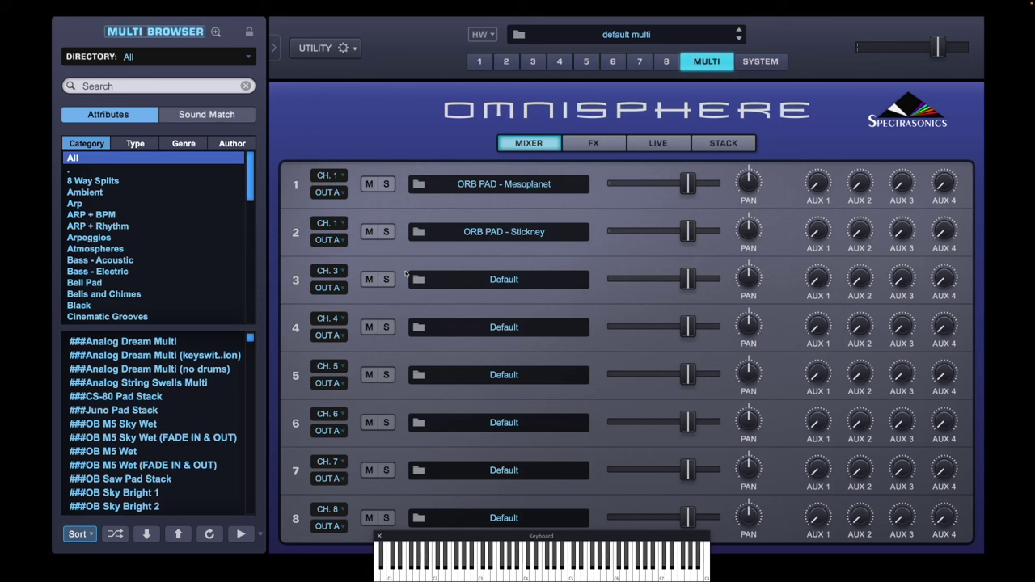
Start Save Multi from the Utility menu and target the User › My Category folder
{"action": "left_click", "coordinate": [335, 52]}
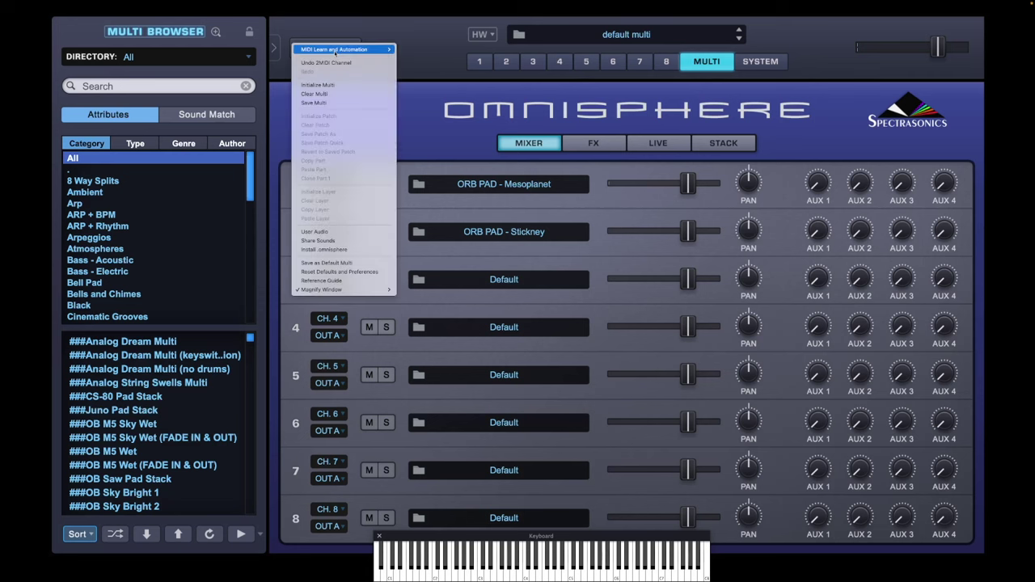
{"action": "left_click", "coordinate": [341, 103]}
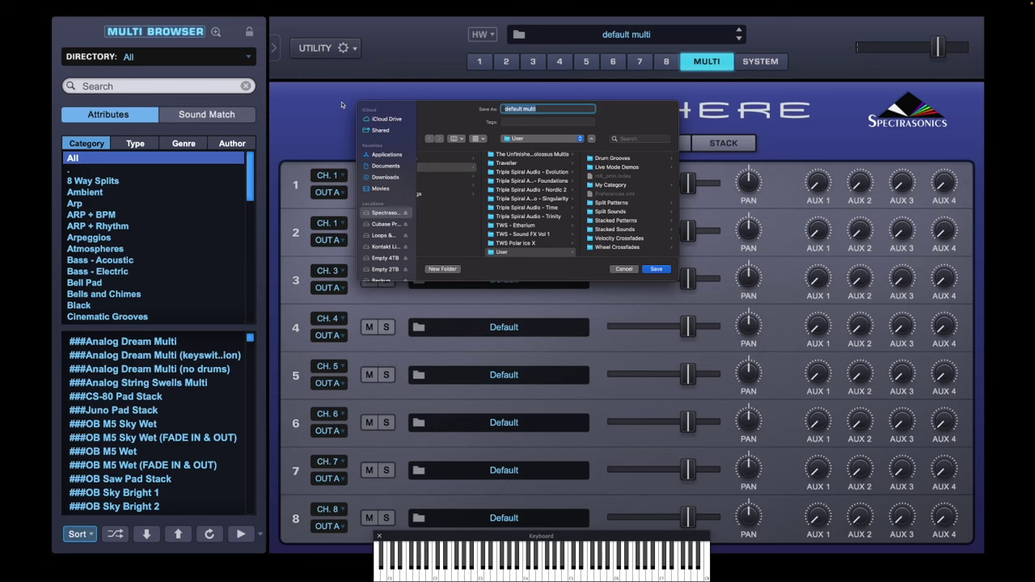
{"action": "left_click", "coordinate": [622, 188]}
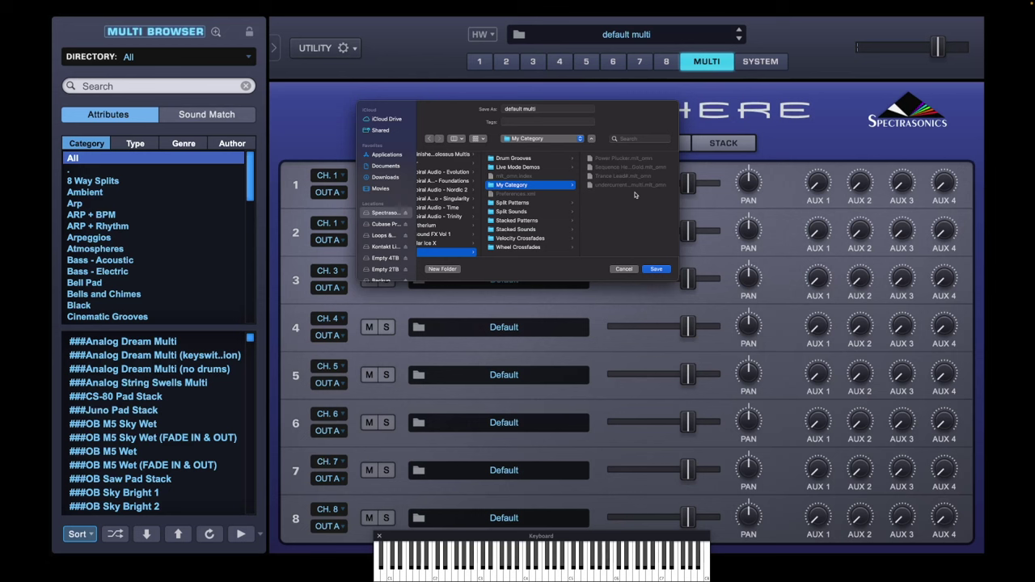
Create a folder named 'New Project' inside My Category
{"action": "left_click", "coordinate": [442, 269]}
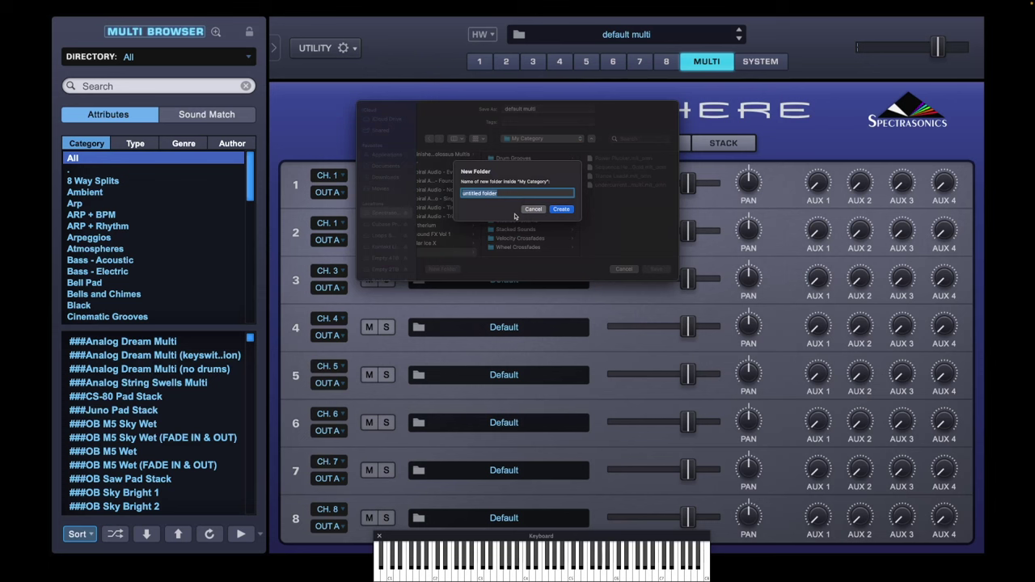
{"action": "type", "text": "New Proje"}
{"action": "key", "text": "BackSpace"}
{"action": "key", "text": "BackSpace"}
{"action": "type", "text": "e"}
{"action": "left_click", "coordinate": [565, 209]}
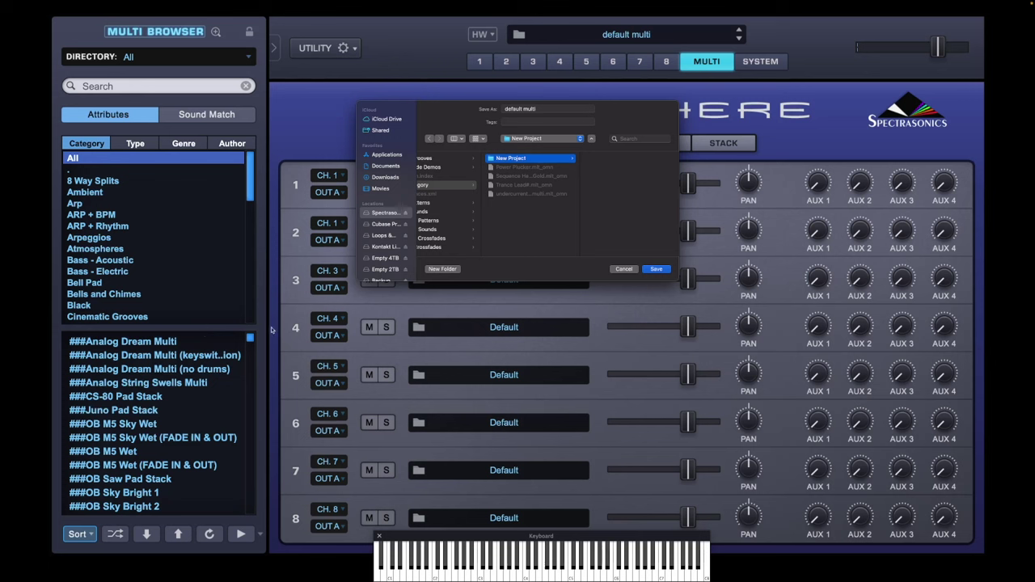
Rename the multi from 'default multi' to 'Great Orb Pad' and save it
{"action": "left_click", "coordinate": [540, 110]}
{"action": "left_click_drag", "start_coordinate": [539, 110], "coordinate": [479, 109]}
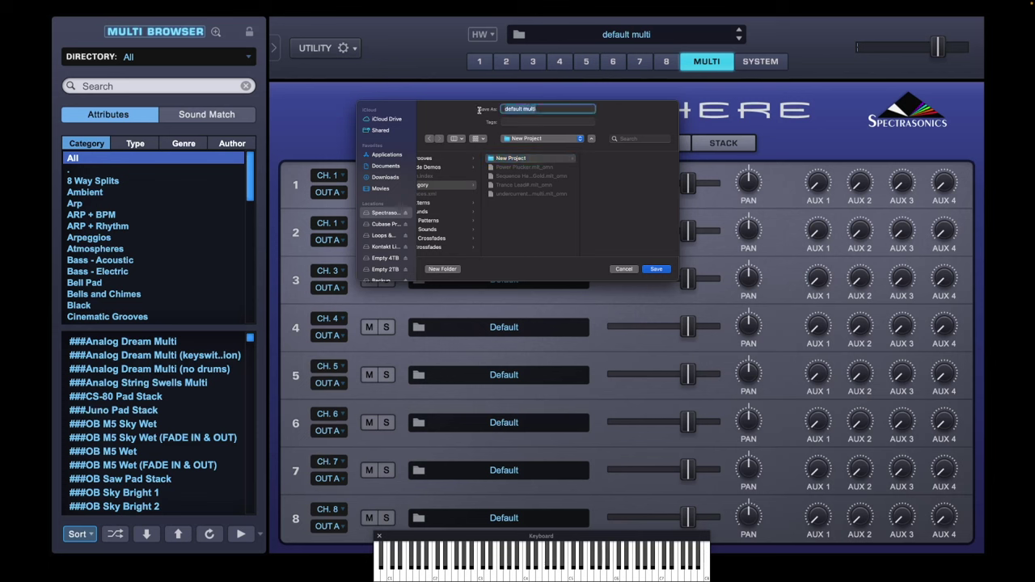
{"action": "type", "text": "Great Orb Pad"}
{"action": "left_click", "coordinate": [664, 269]}
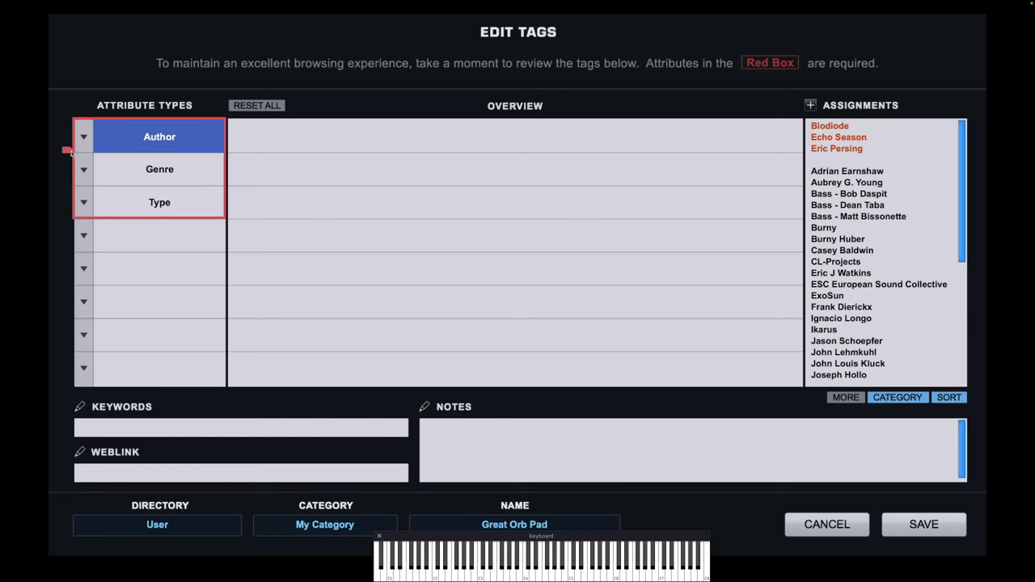
Adjust the required attributes box covering Author, Genre and Type in Edit Tags
{"action": "left_click_drag", "start_coordinate": [70, 152], "coordinate": [69, 153]}
{"action": "left_click", "coordinate": [81, 139]}
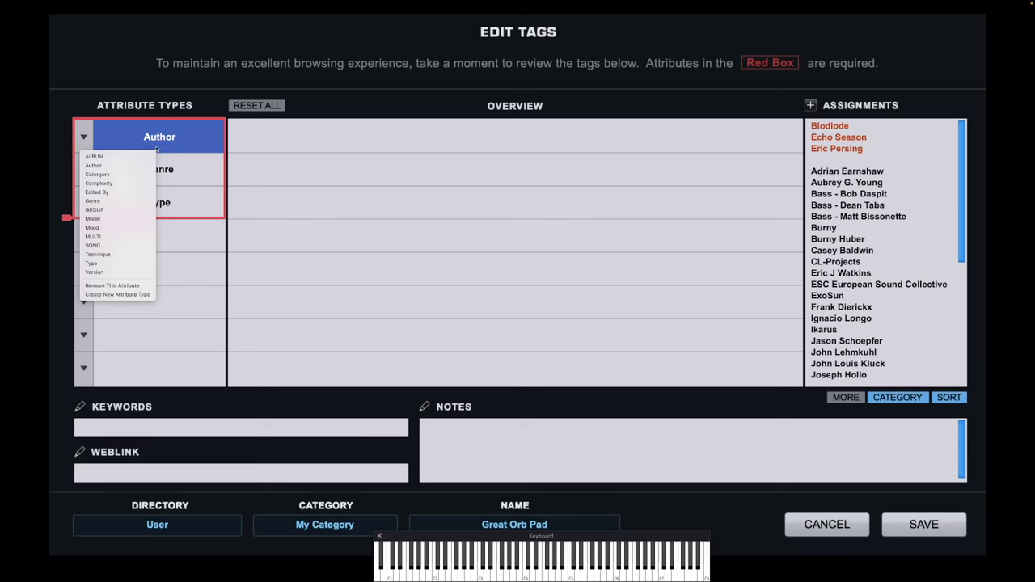
Dismiss the Author type choices and view the available Genre and Type tags
{"action": "left_click", "coordinate": [180, 144]}
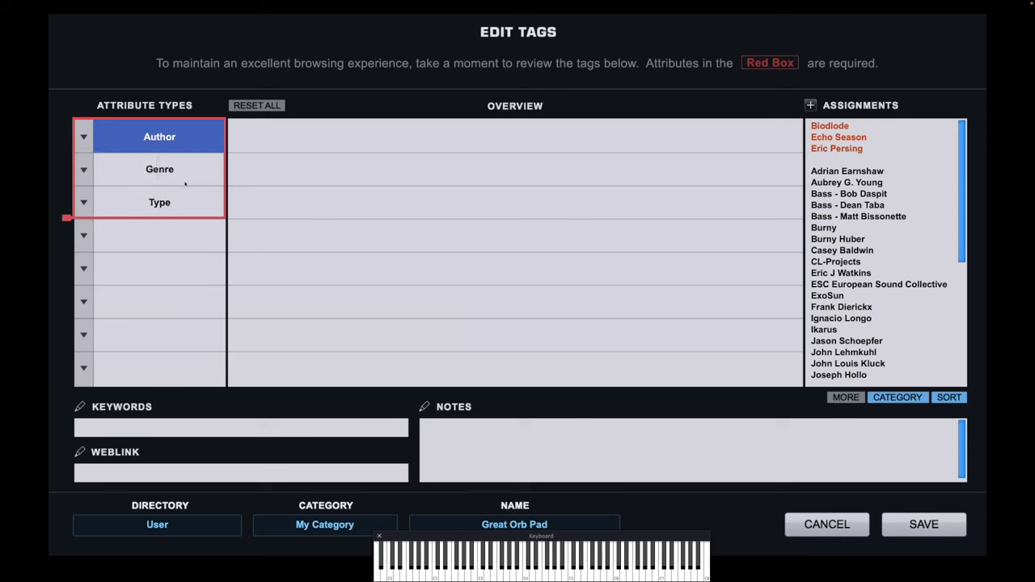
{"action": "left_click", "coordinate": [191, 174]}
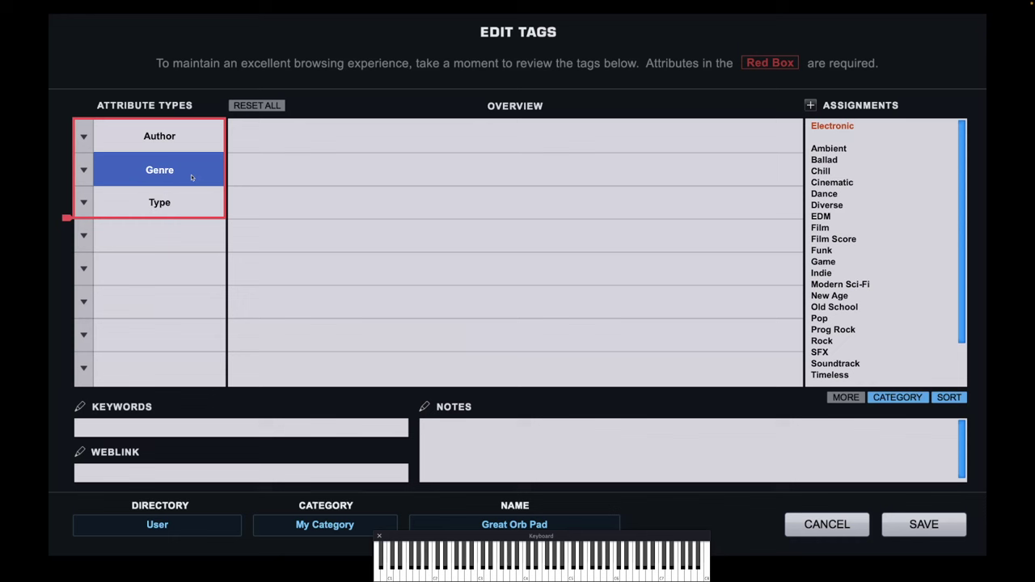
{"action": "left_click", "coordinate": [168, 210]}
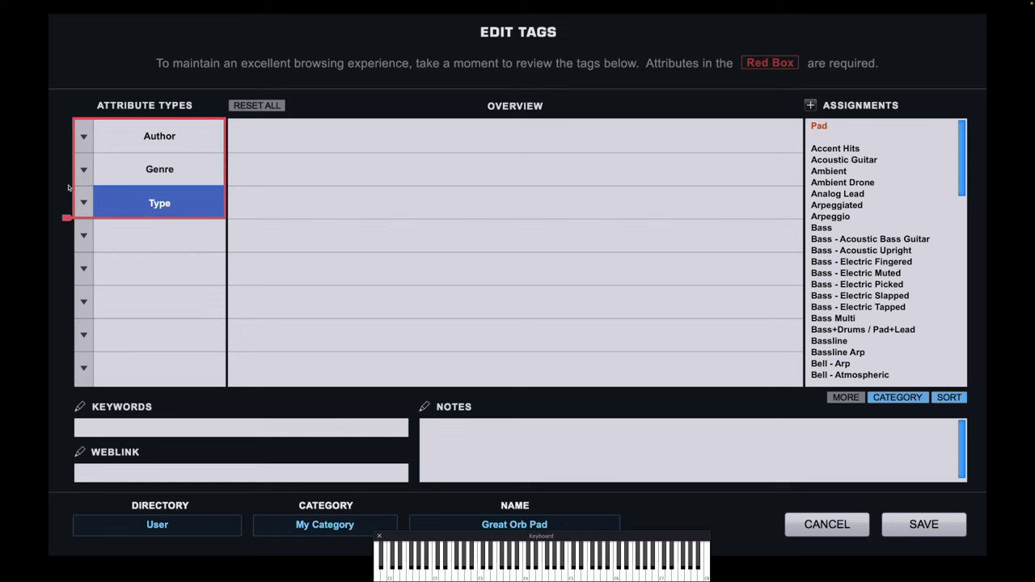
Assign an existing author name from the Author assignments list to Great Orb Pad
{"action": "left_click", "coordinate": [169, 140]}
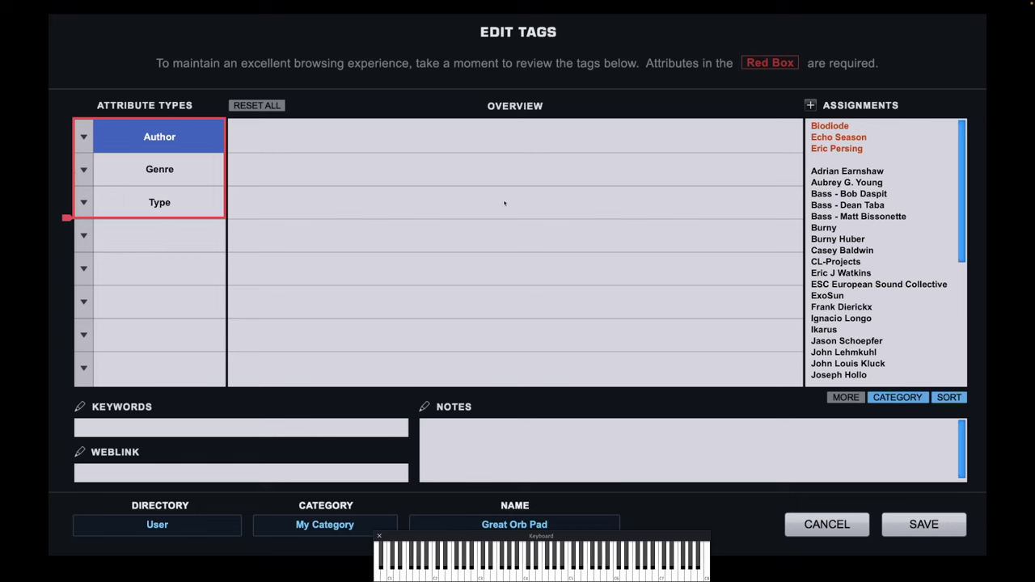
{"action": "scroll", "coordinate": [876, 255], "scroll_direction": "down", "scroll_amount": 7}
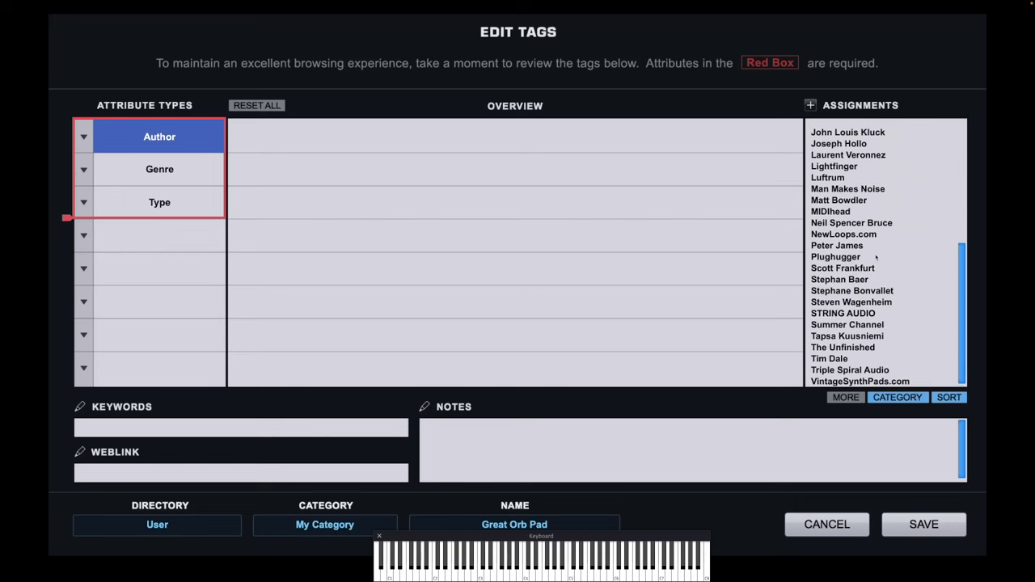
{"action": "scroll", "coordinate": [875, 255], "scroll_direction": "up", "scroll_amount": 7}
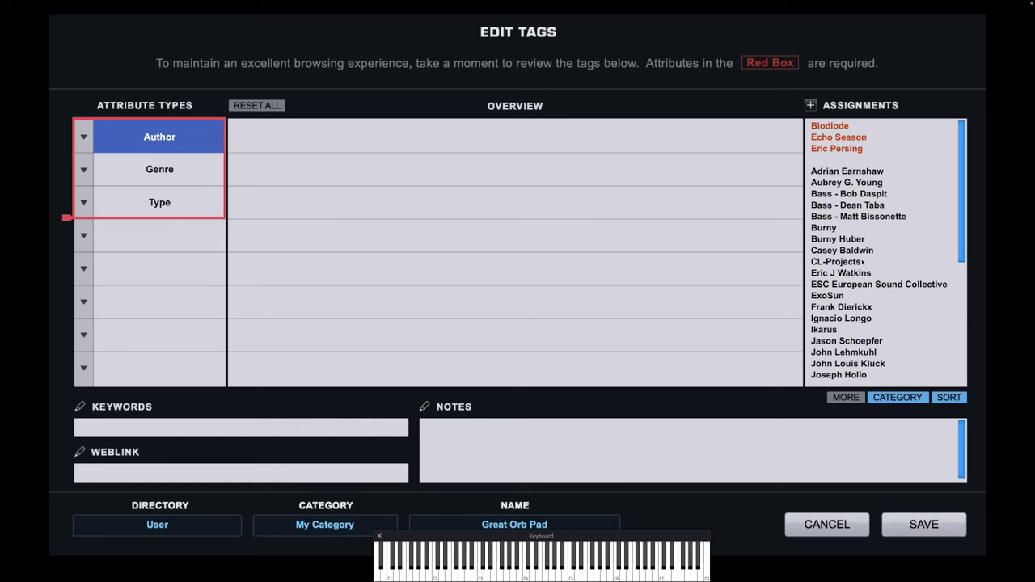
{"action": "left_click", "coordinate": [810, 106]}
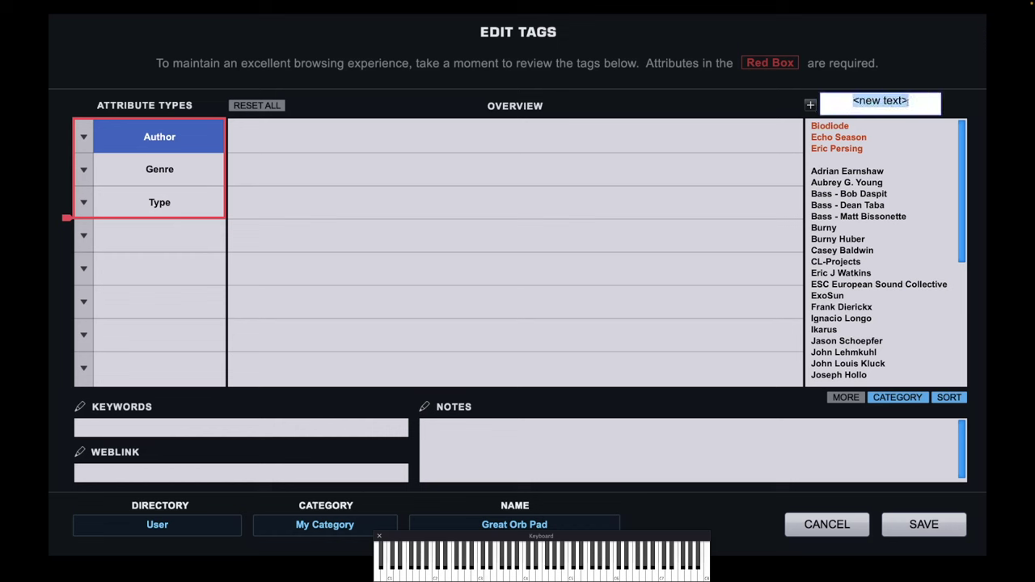
{"action": "left_click", "coordinate": [865, 171]}
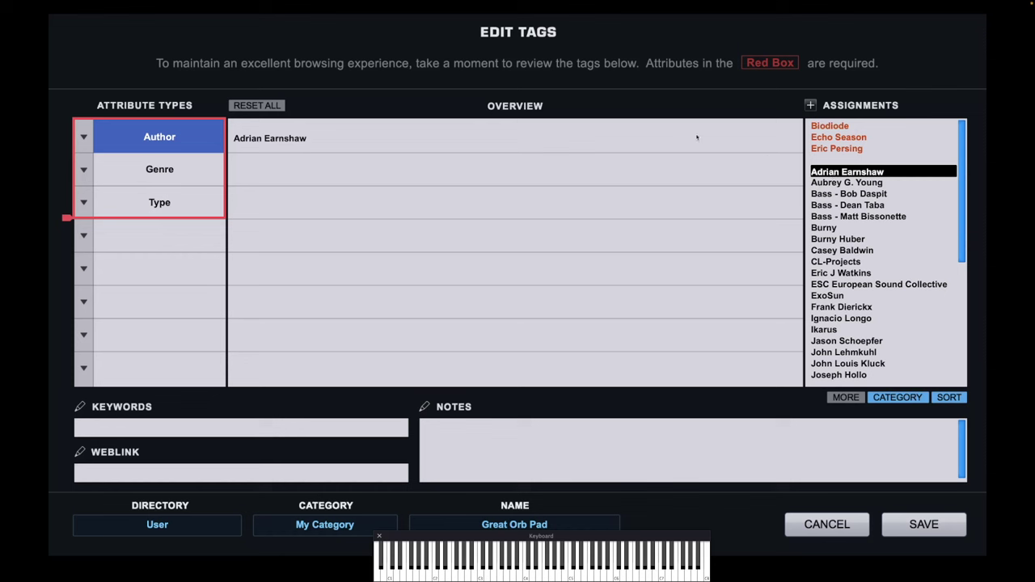
Create a new Electronica genre tag for the multi
{"action": "left_click", "coordinate": [170, 168]}
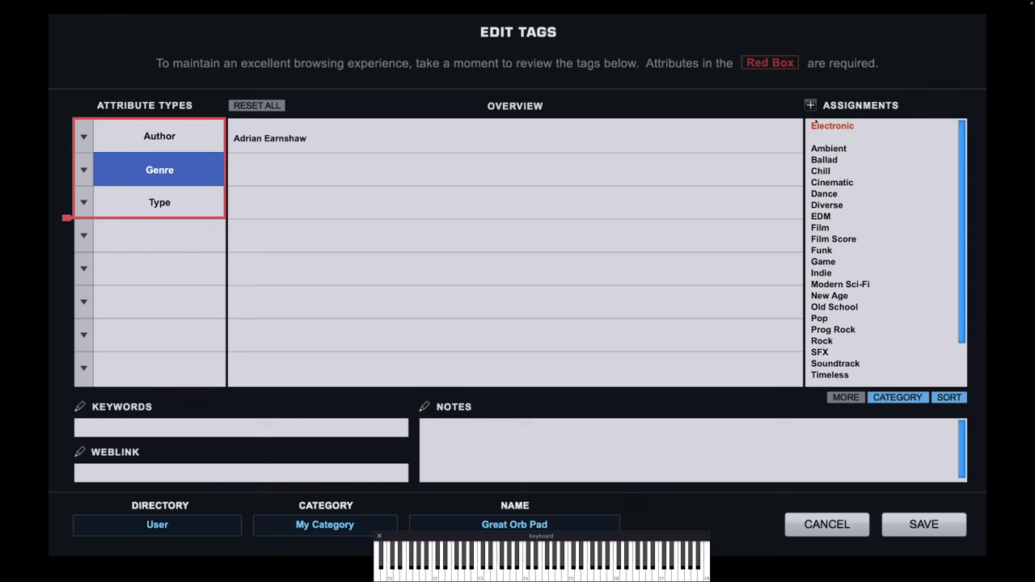
{"action": "scroll", "coordinate": [879, 315], "scroll_direction": "down", "scroll_amount": 3}
{"action": "scroll", "coordinate": [880, 315], "scroll_direction": "up", "scroll_amount": 3}
{"action": "left_click", "coordinate": [810, 106]}
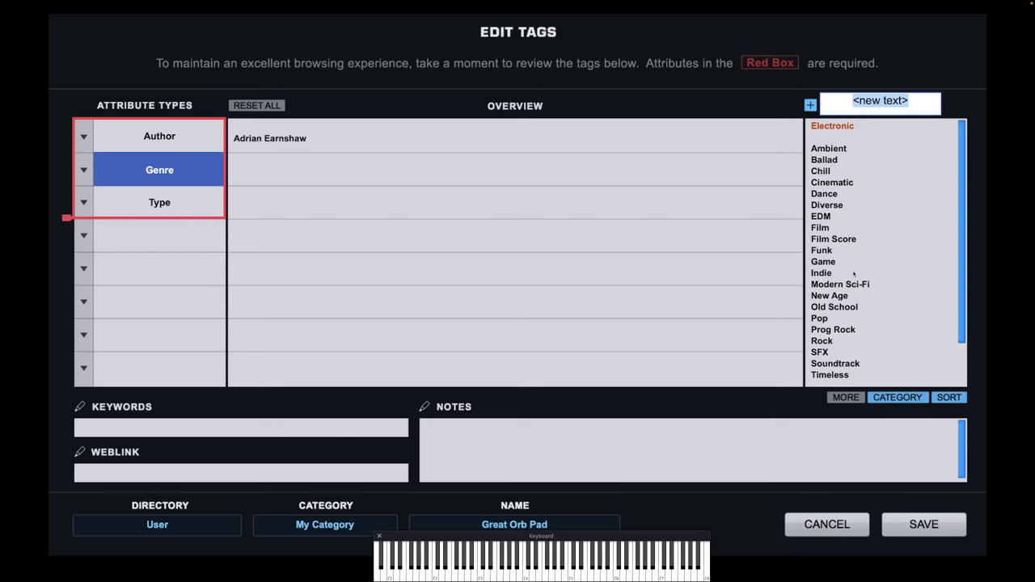
{"action": "type", "text": "Ele"}
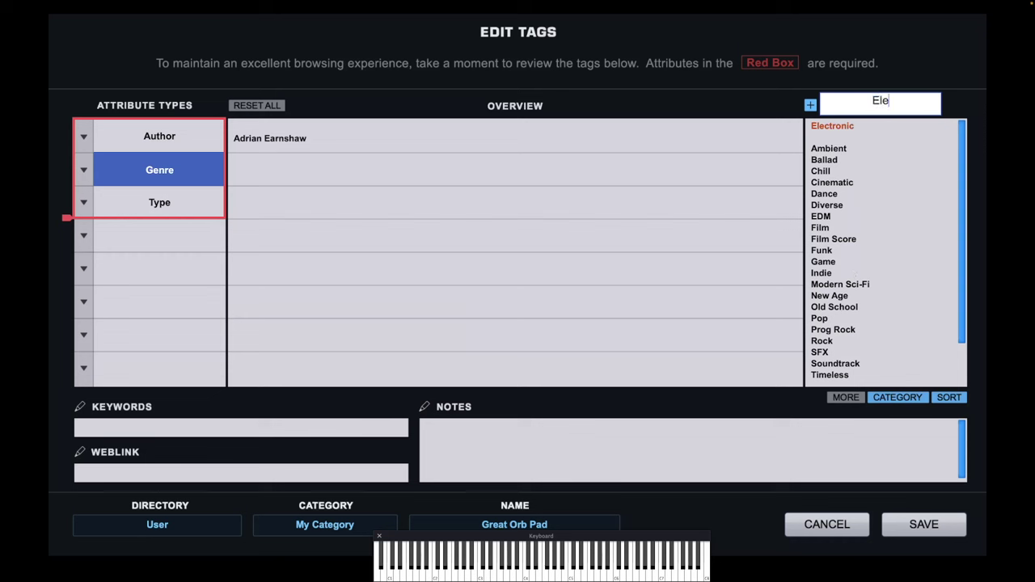
{"action": "type", "text": "ctronica"}
{"action": "key", "text": "Return"}
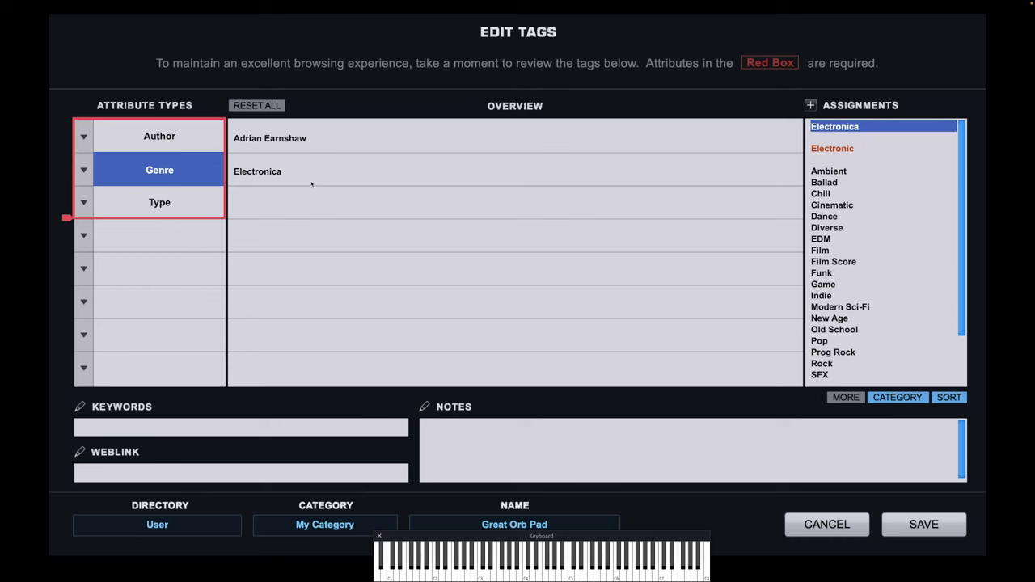
Add the genres Ambient, Electronic, Film, Film Score, Modern Sci-Fi and Underscore
{"action": "left_click", "coordinate": [841, 172]}
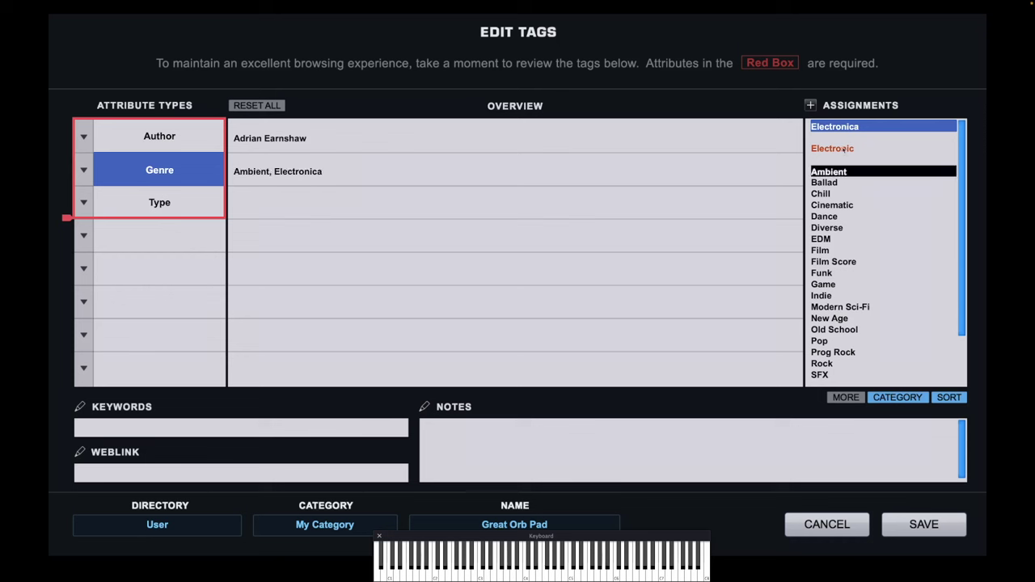
{"action": "left_click", "coordinate": [843, 149]}
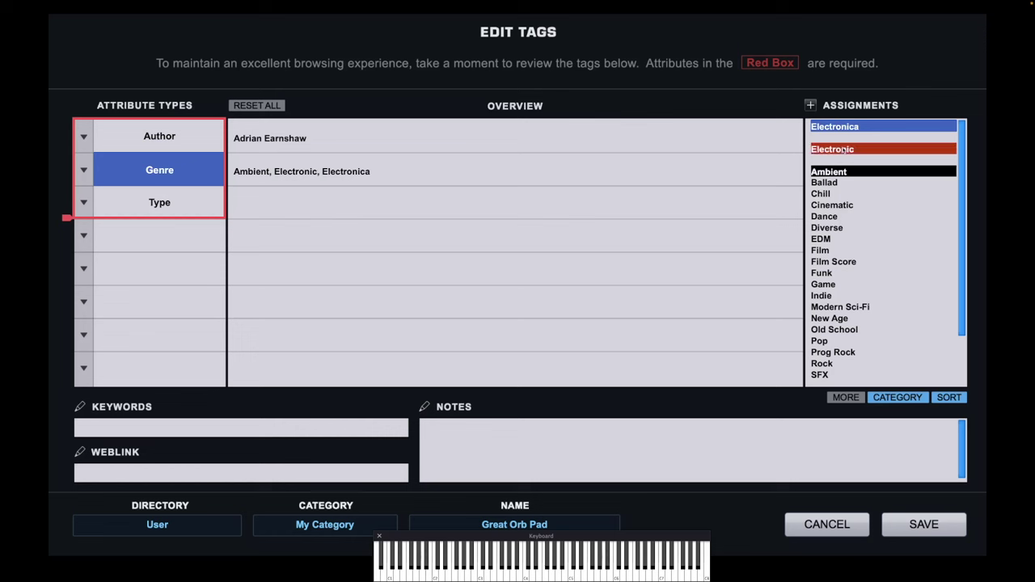
{"action": "left_click", "coordinate": [828, 251]}
{"action": "left_click", "coordinate": [844, 262]}
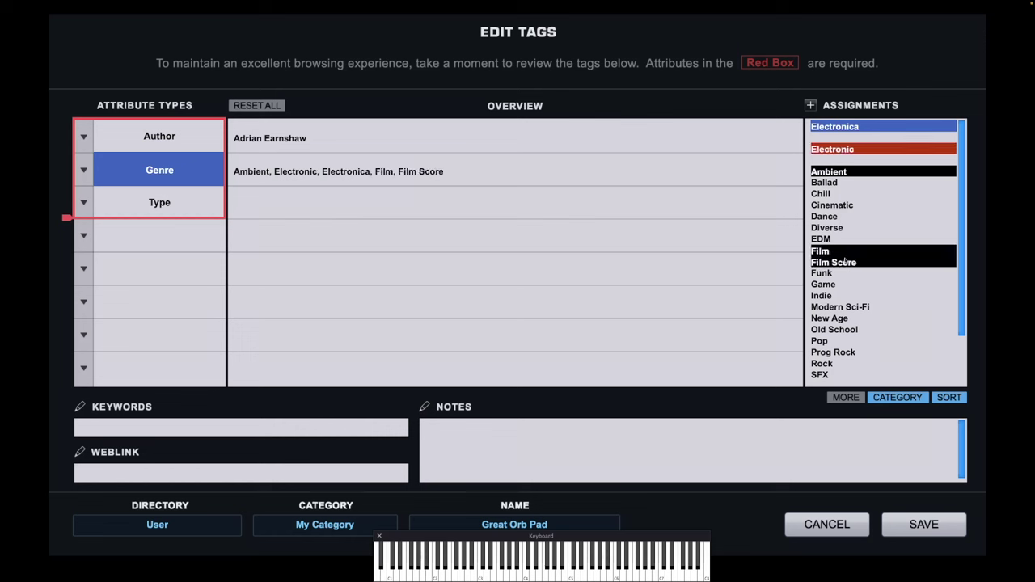
{"action": "left_click", "coordinate": [862, 308]}
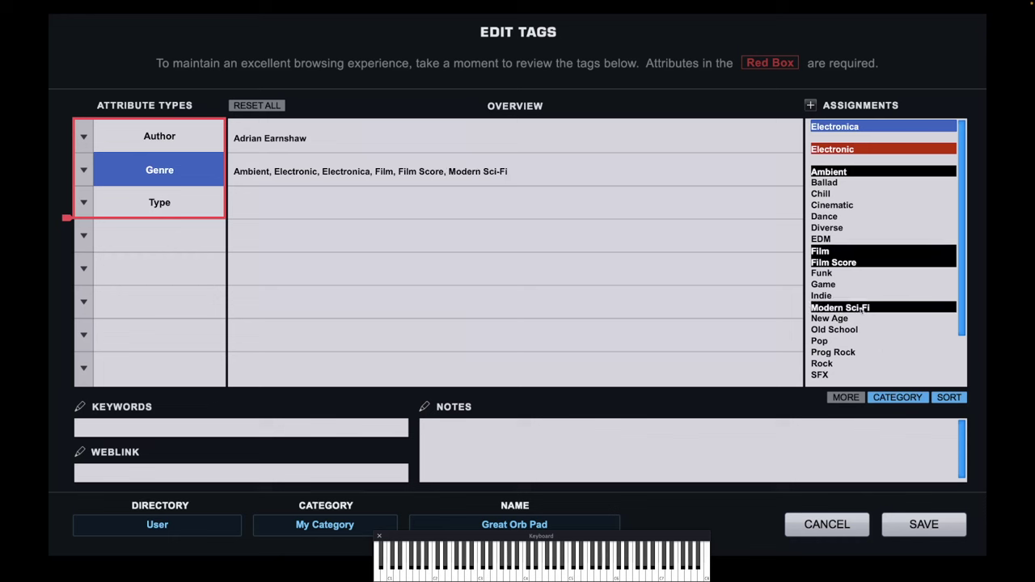
{"action": "scroll", "coordinate": [877, 337], "scroll_direction": "down", "scroll_amount": 2}
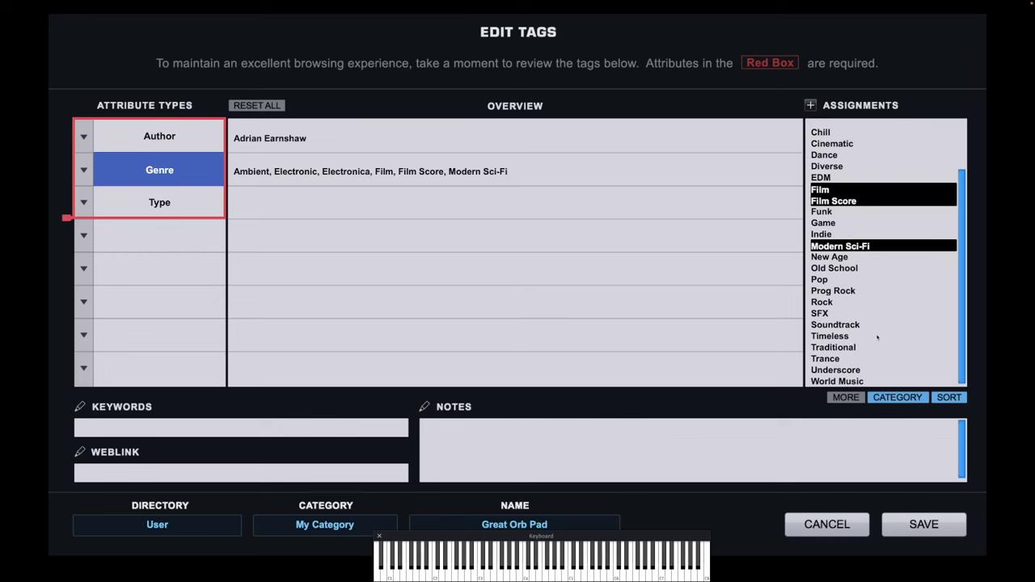
{"action": "left_click", "coordinate": [847, 370]}
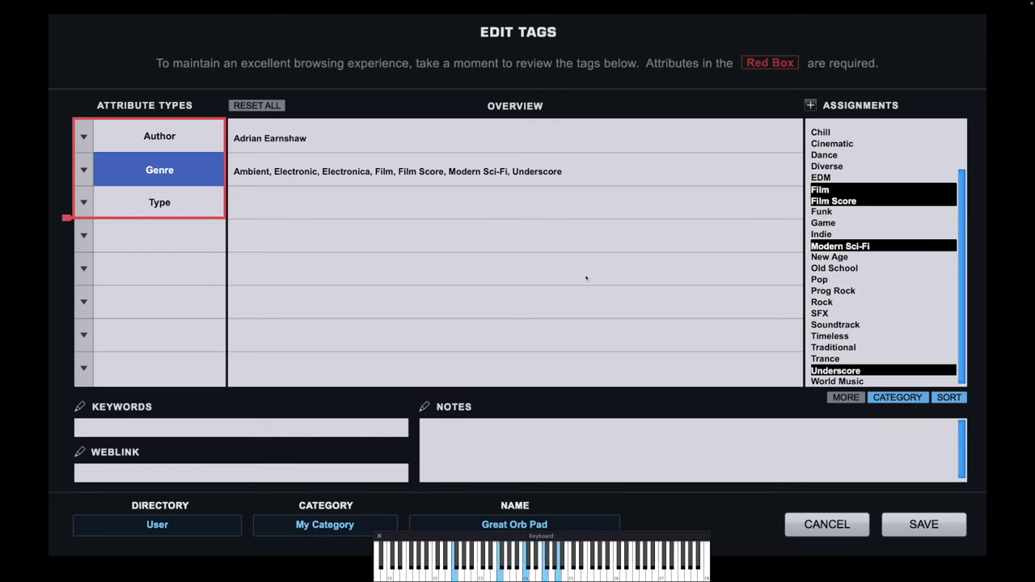
{"action": "left_click", "coordinate": [180, 215]}
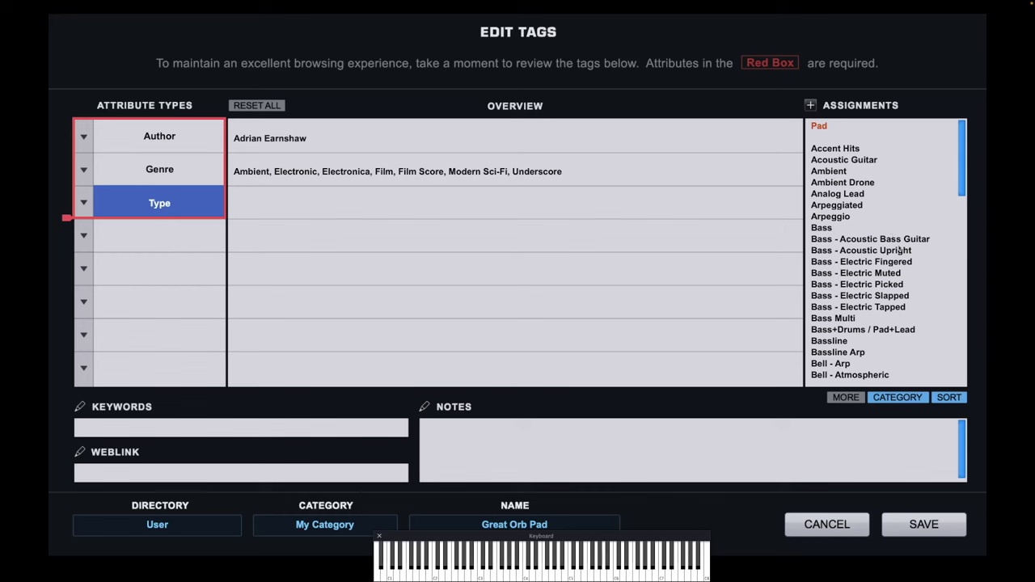
Tag the Type as Pad - Evolving, Pads - Layers and Synth Pad
{"action": "scroll", "coordinate": [899, 251], "scroll_direction": "down", "scroll_amount": 15}
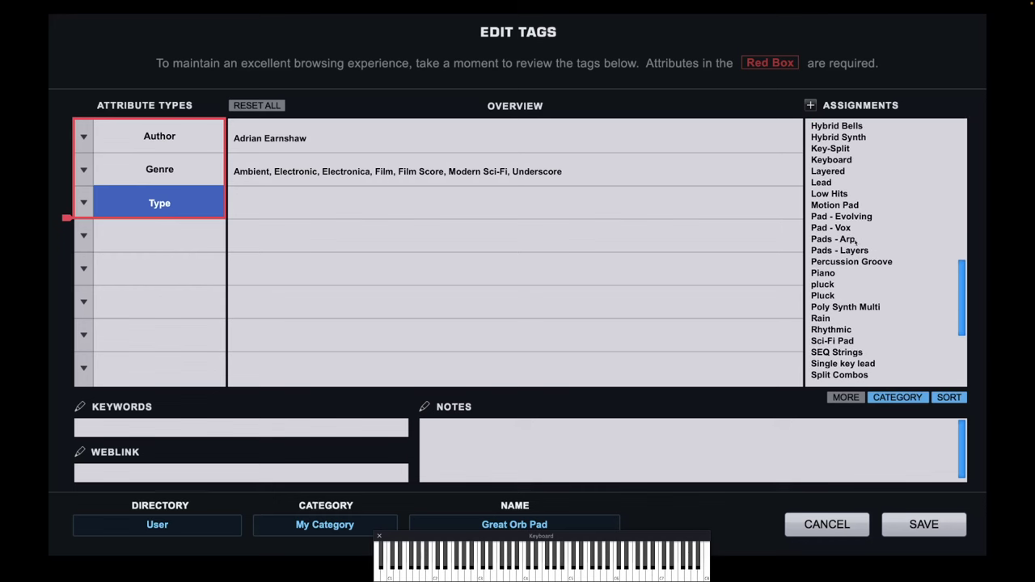
{"action": "left_click", "coordinate": [851, 218]}
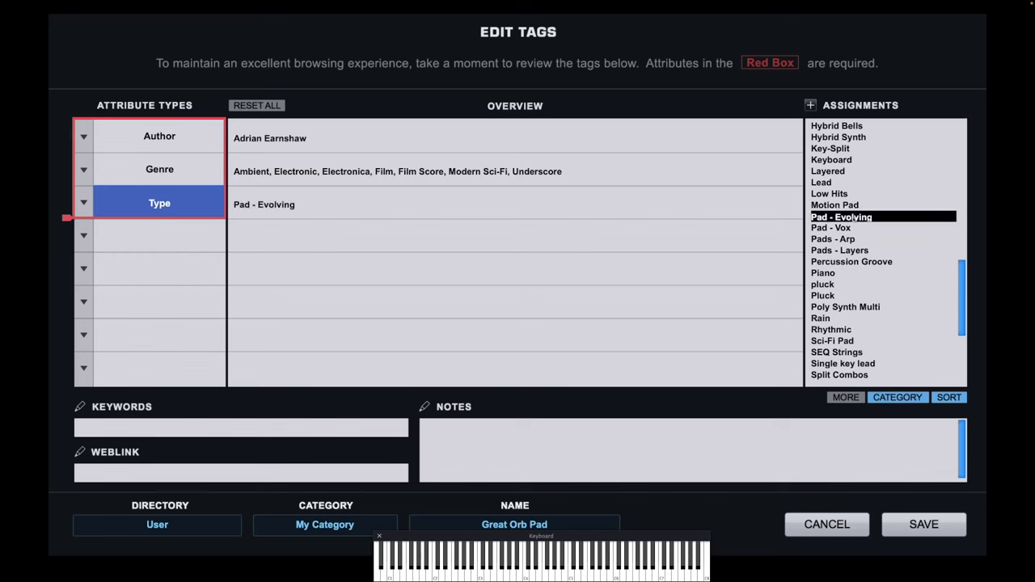
{"action": "left_click", "coordinate": [854, 251]}
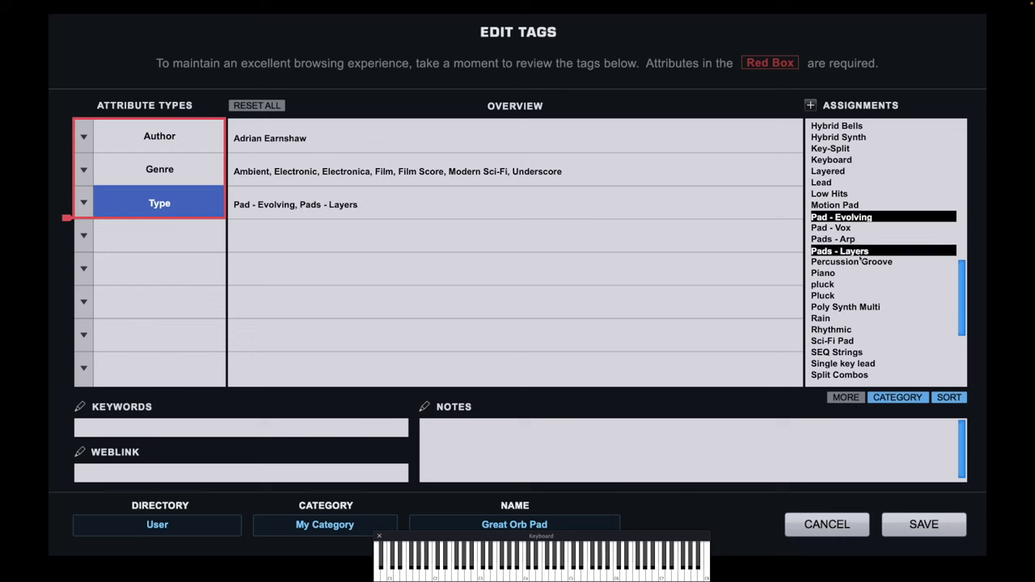
{"action": "scroll", "coordinate": [857, 297], "scroll_direction": "down", "scroll_amount": 3}
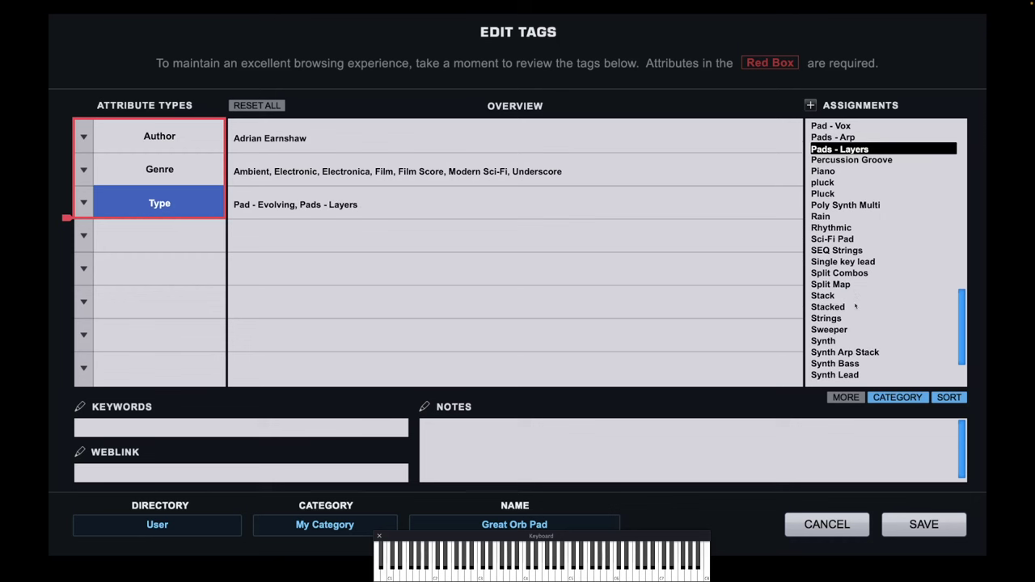
{"action": "scroll", "coordinate": [855, 306], "scroll_direction": "down", "scroll_amount": 3}
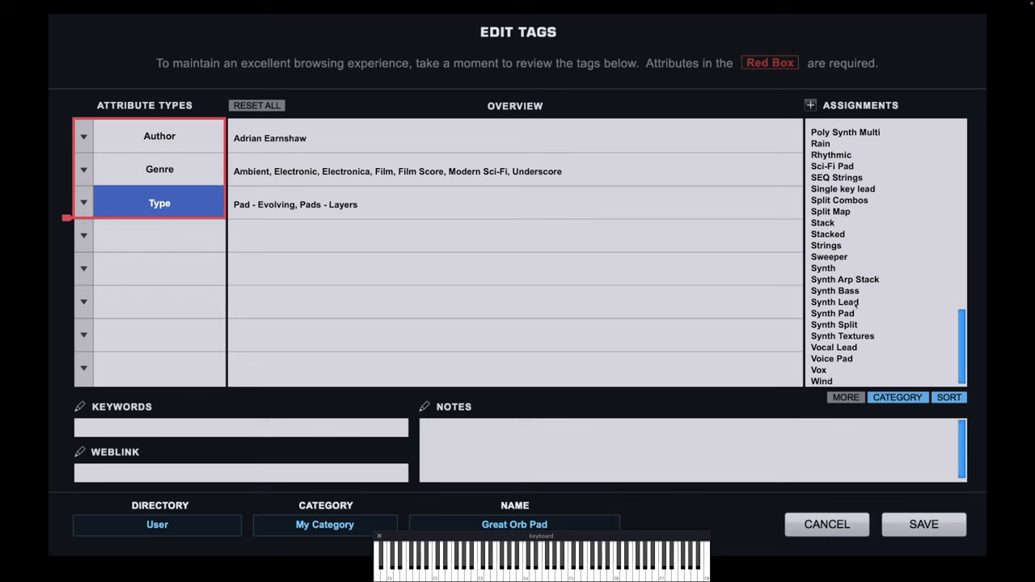
{"action": "left_click", "coordinate": [849, 315]}
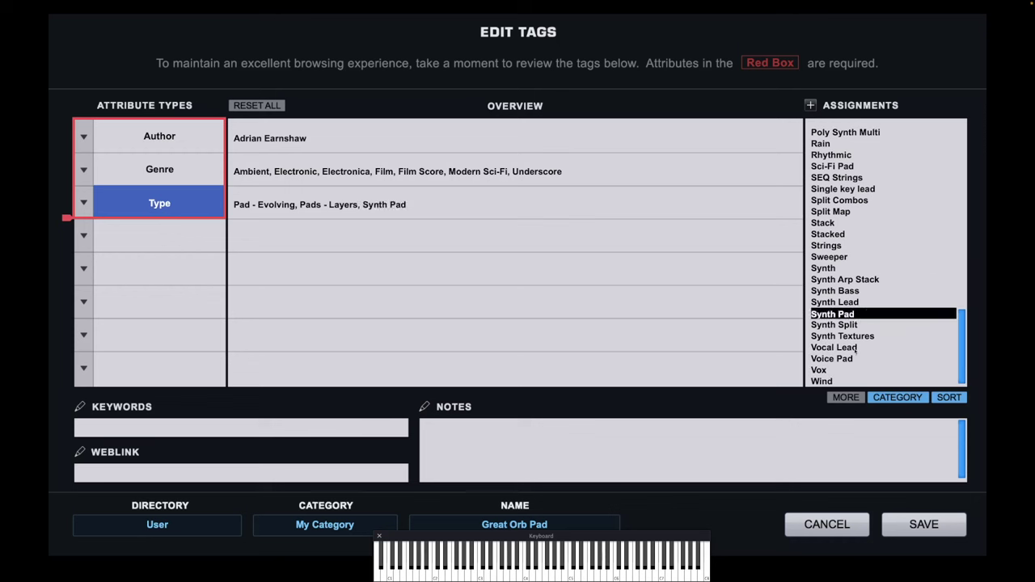
Add Stacked and Stack as further Type tags
{"action": "scroll", "coordinate": [897, 300], "scroll_direction": "up", "scroll_amount": 1}
{"action": "scroll", "coordinate": [896, 300], "scroll_direction": "up", "scroll_amount": 20}
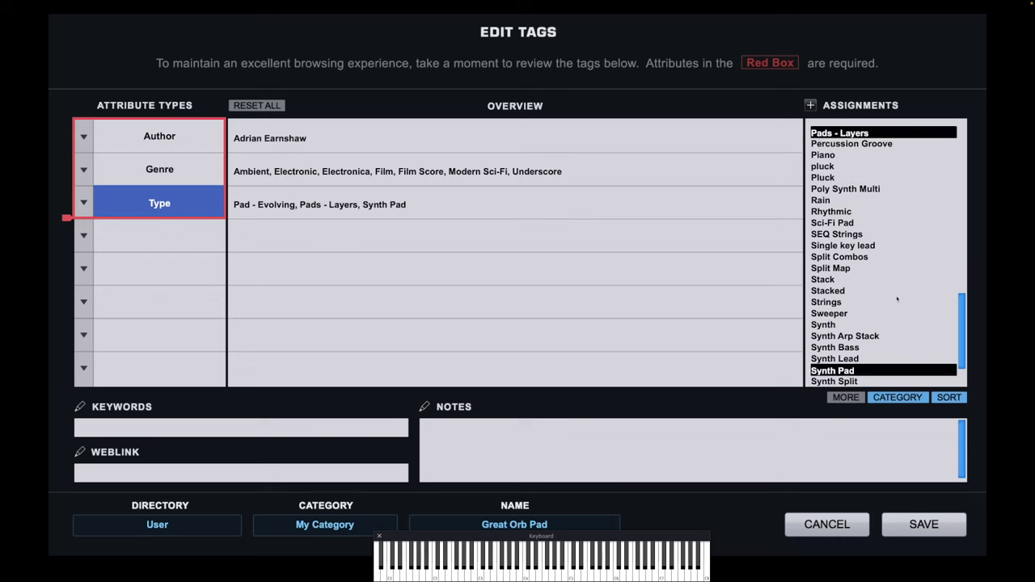
{"action": "scroll", "coordinate": [896, 300], "scroll_direction": "down", "scroll_amount": 20}
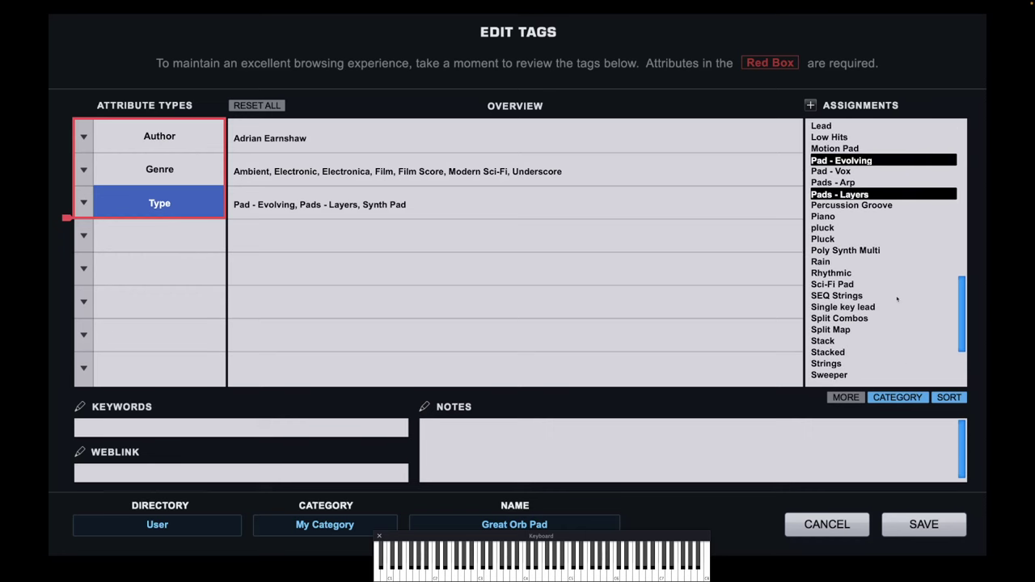
{"action": "scroll", "coordinate": [896, 300], "scroll_direction": "down", "scroll_amount": 1}
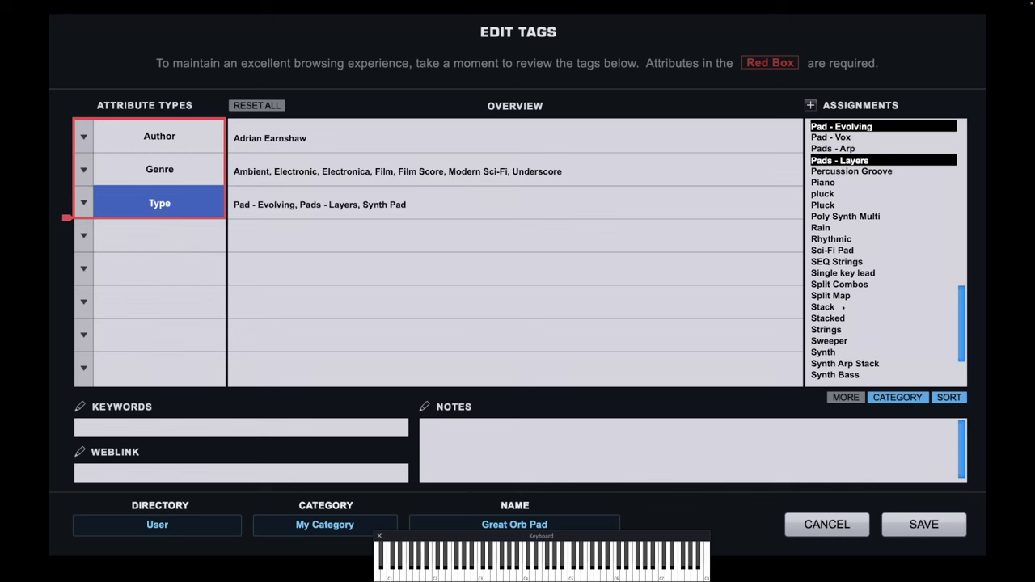
{"action": "left_click", "coordinate": [829, 318]}
{"action": "left_click", "coordinate": [823, 308]}
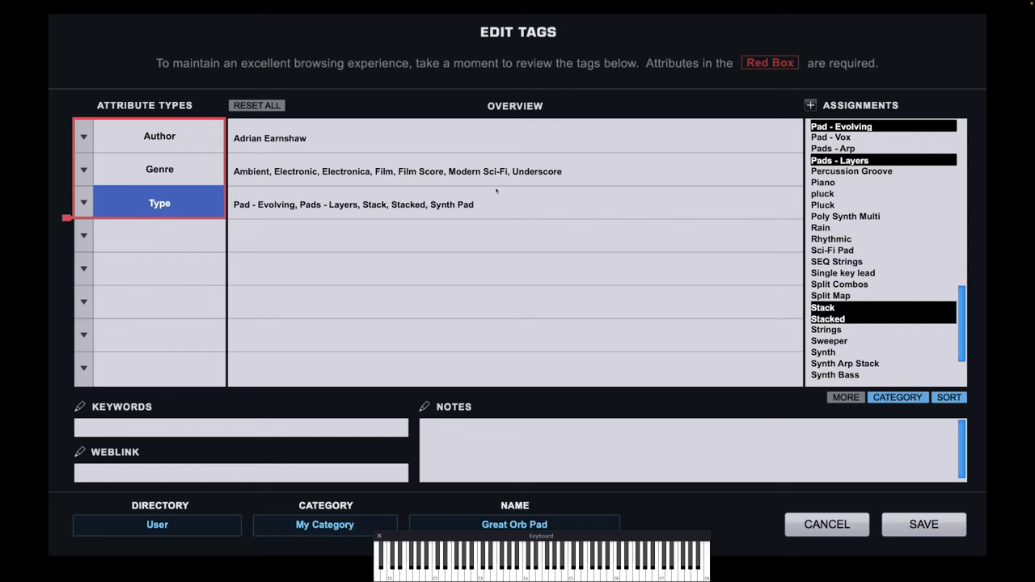
{"action": "left_click", "coordinate": [224, 424]}
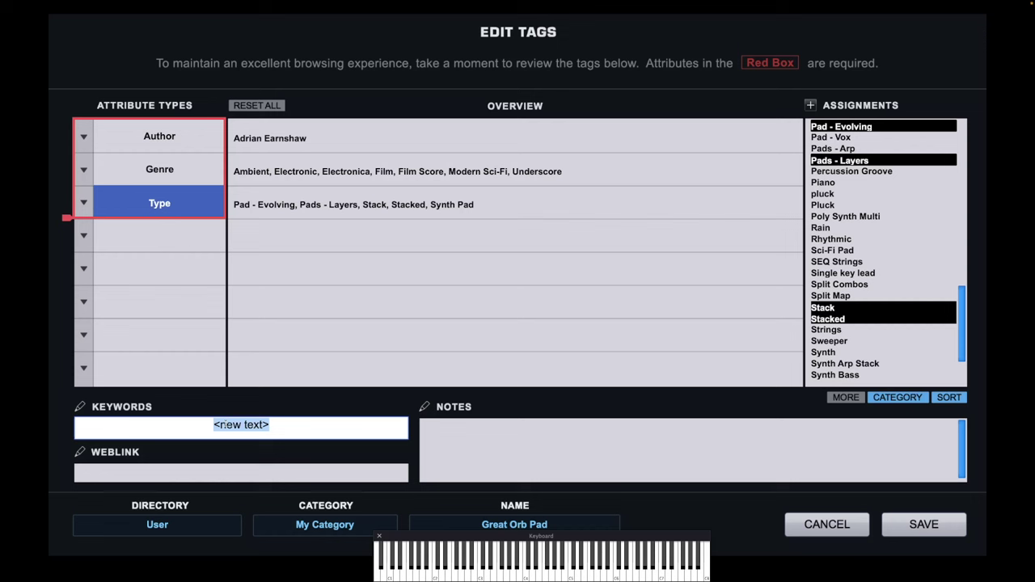
Enter the keywords 'padd, pads, ambient, electronica, motion' for Great Orb Pad
{"action": "type", "text": "padd"}
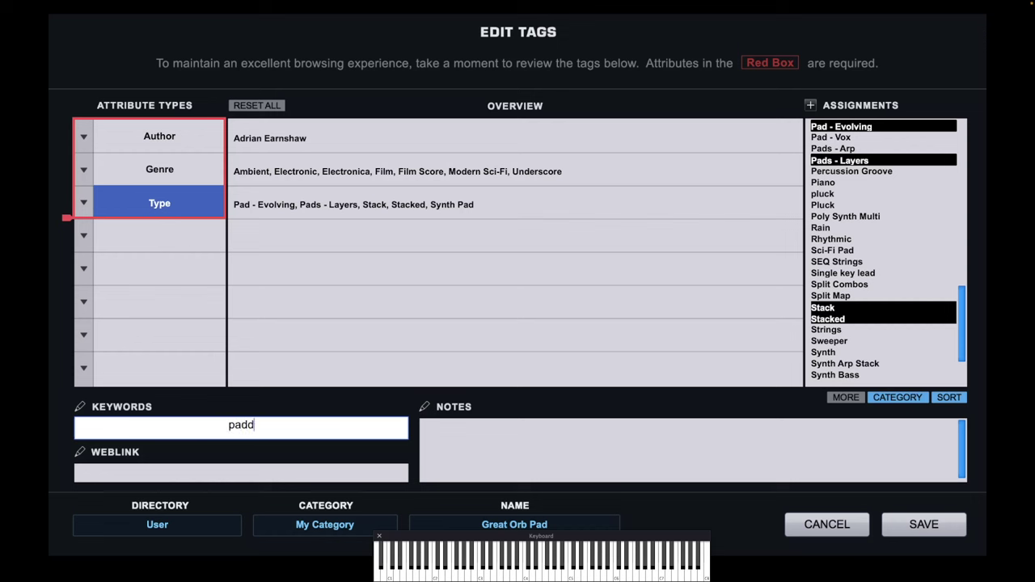
{"action": "type", "text": ", pads, ambient,"}
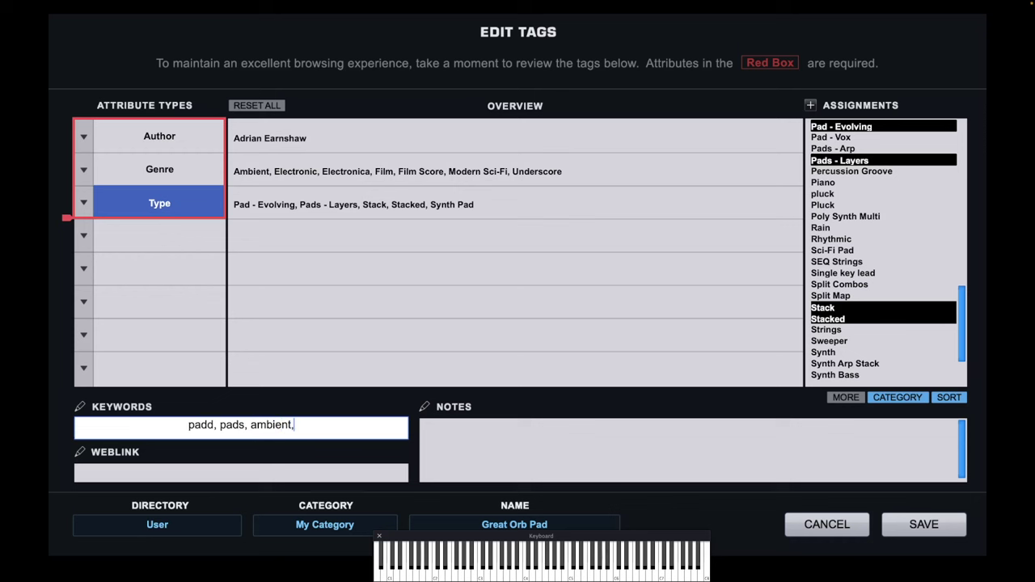
{"action": "type", "text": " electronica"}
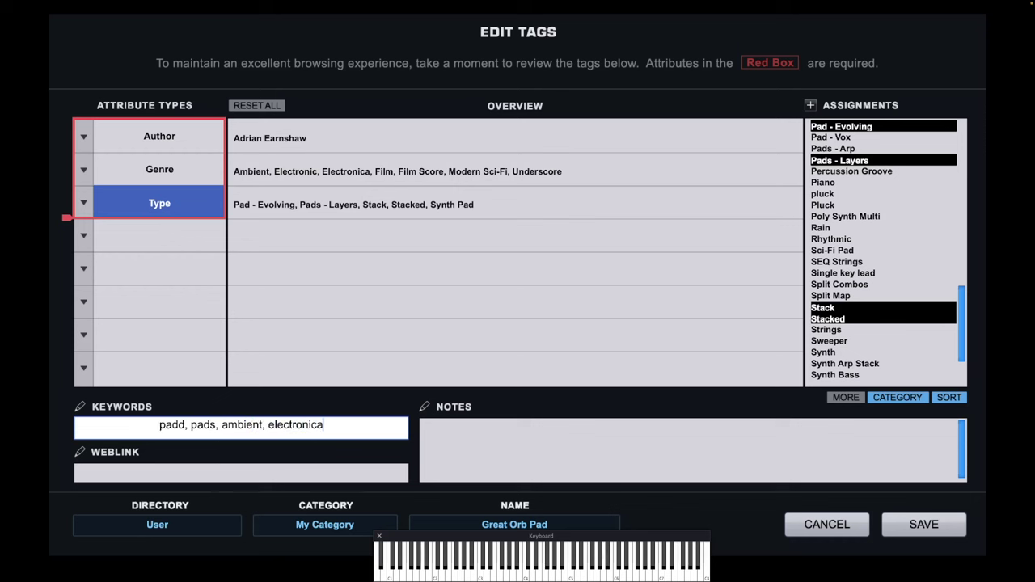
{"action": "type", "text": ", mt"}
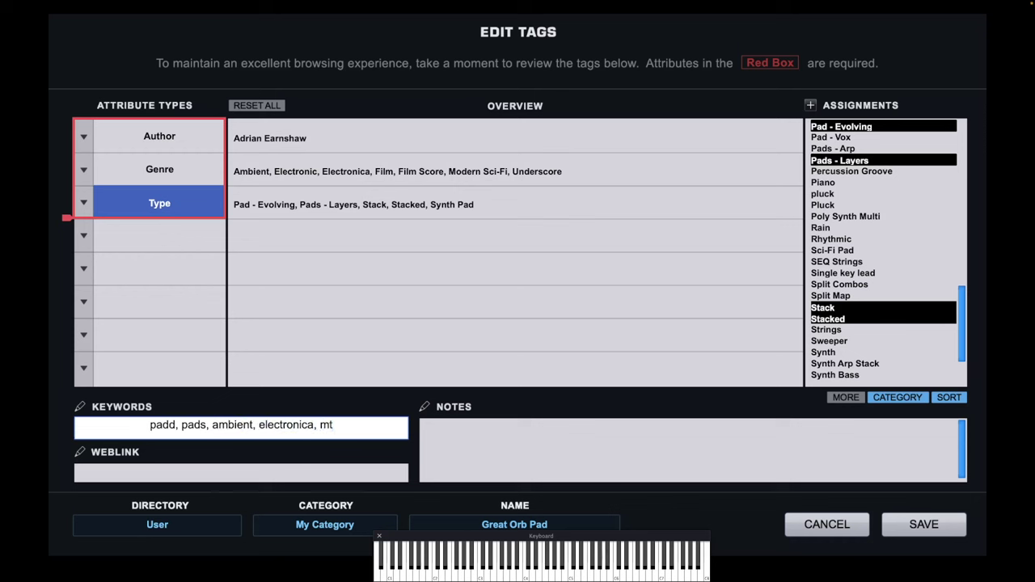
{"action": "key", "text": "BackSpace"}
{"action": "type", "text": "otion"}
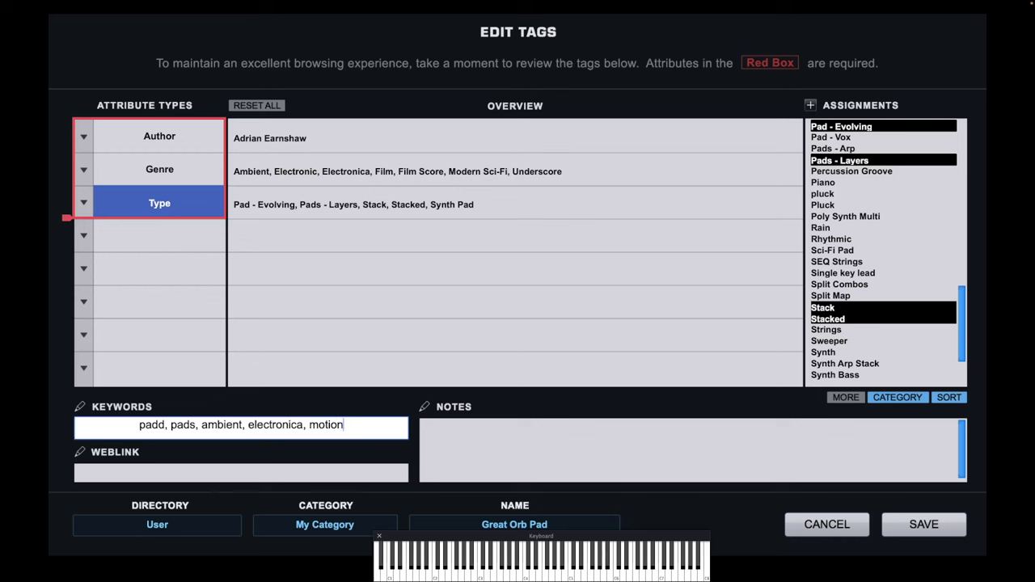
{"action": "left_click", "coordinate": [238, 488]}
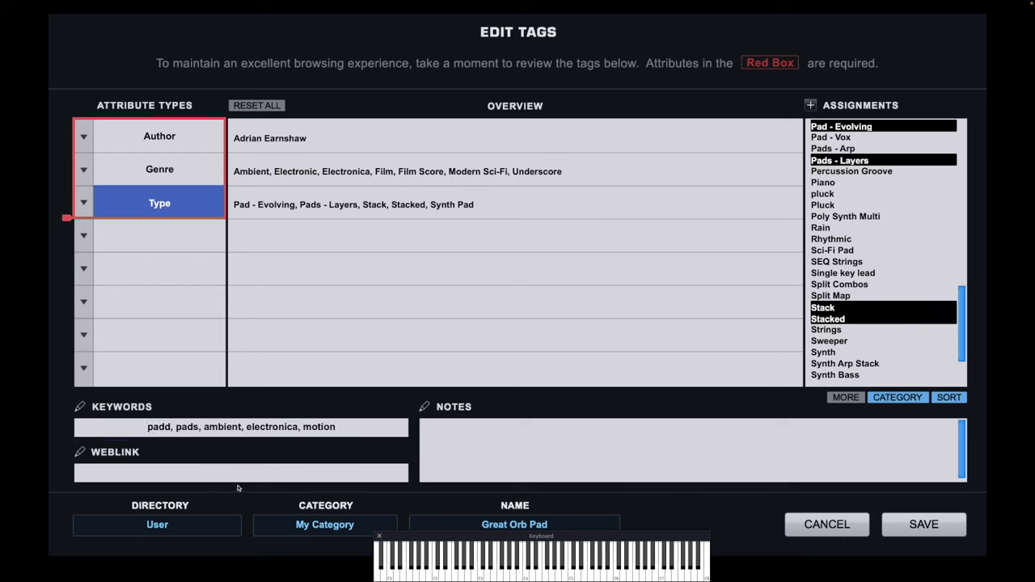
{"action": "left_click", "coordinate": [244, 472]}
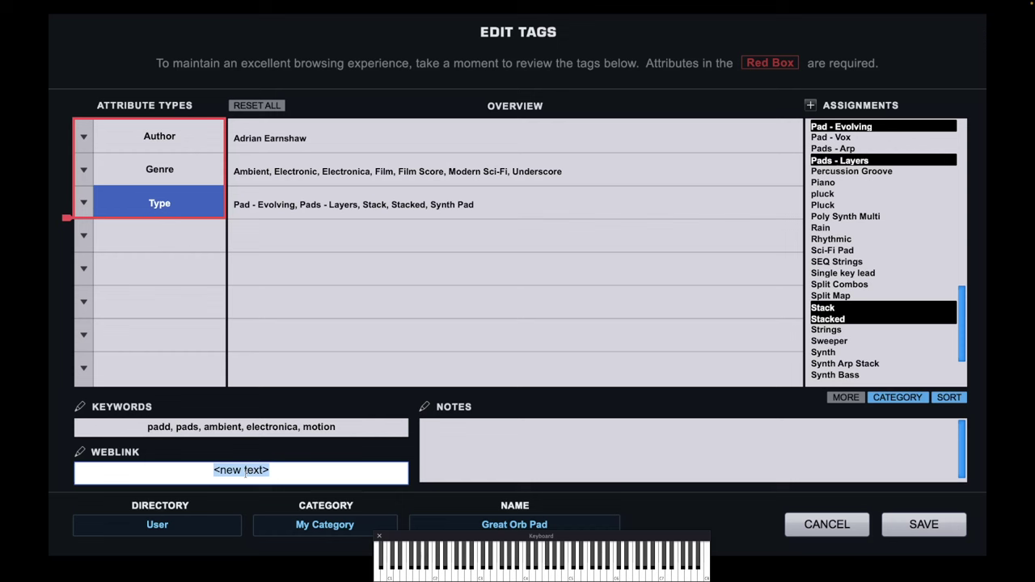
Enter the author's website address as the multi's weblink
{"action": "type", "text": "adrianear"}
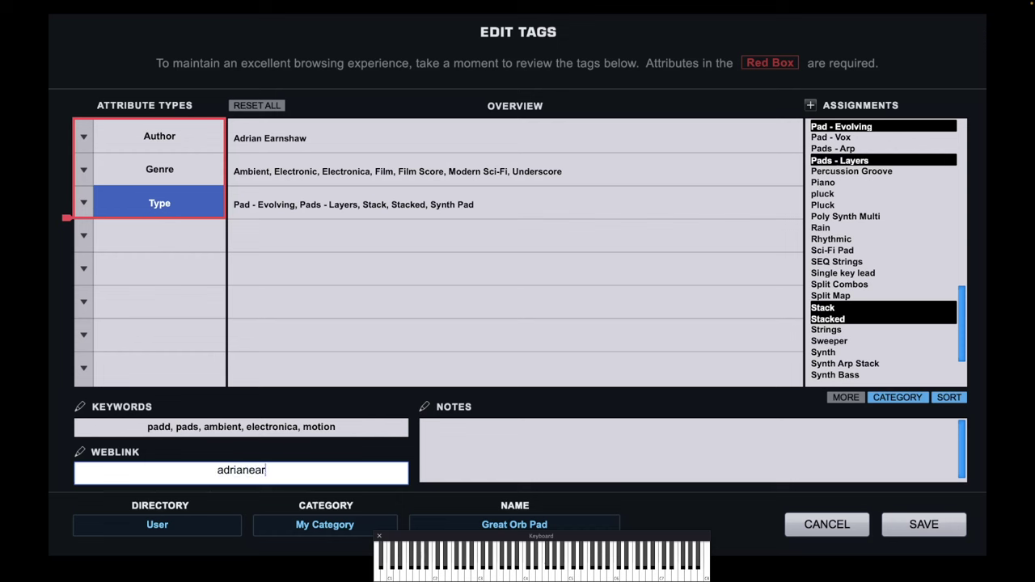
{"action": "type", "text": "nshaw.com"}
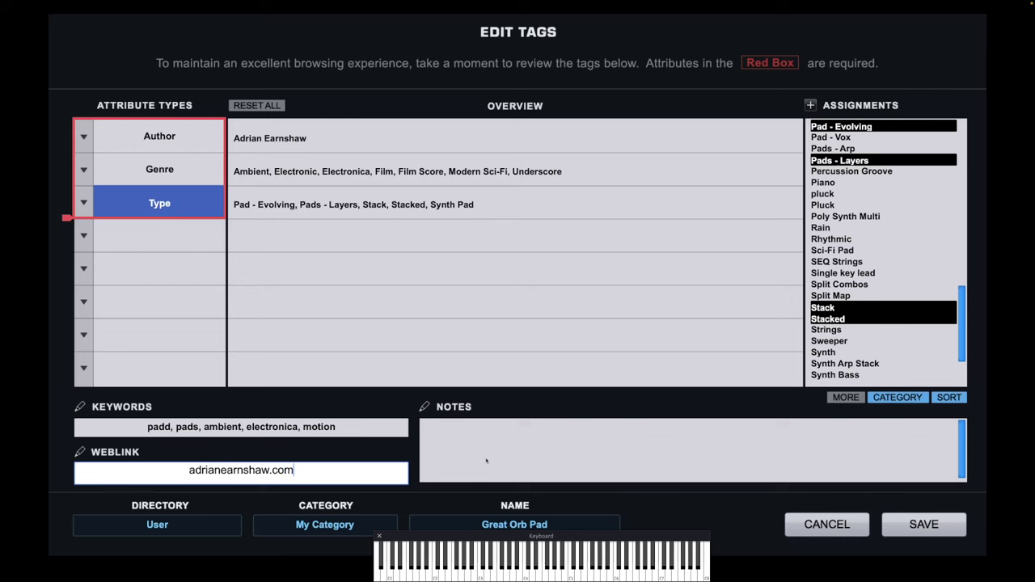
{"action": "left_click", "coordinate": [490, 446]}
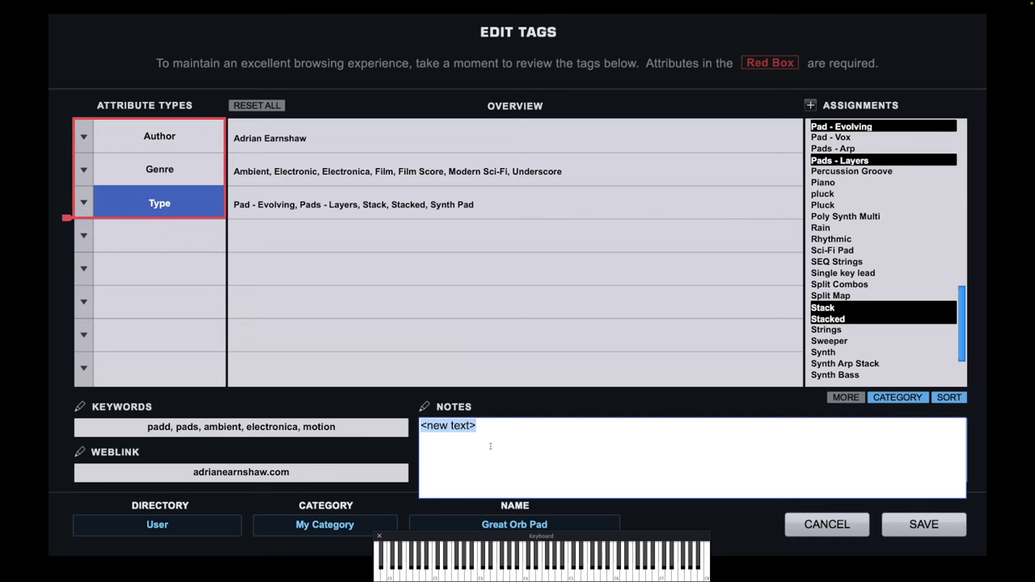
Write 'Orb makes the pads evolve over time.' in the Notes box
{"action": "type", "text": "Orb mak"}
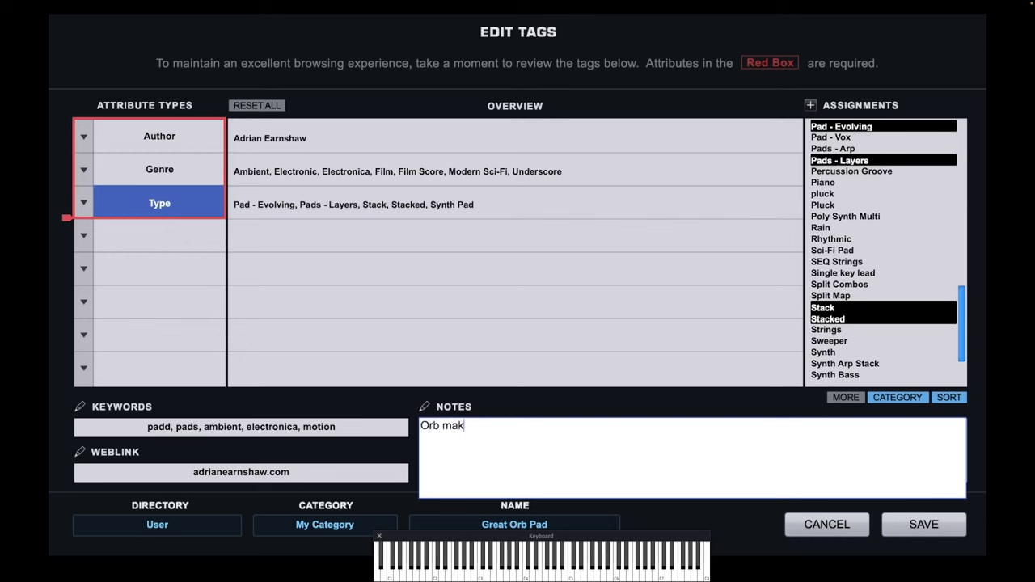
{"action": "type", "text": "es the pads evolve over timm"}
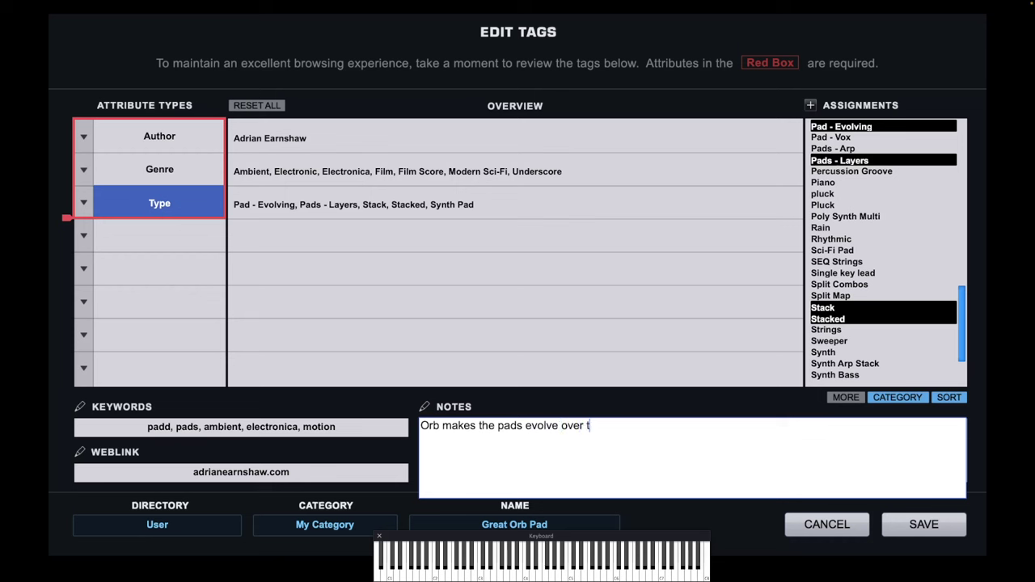
{"action": "key", "text": "BackSpace"}
{"action": "type", "text": "e."}
Save the Great Orb Pad tags, reload that multi past the caution prompt, and open the full-size Multi Browser
{"action": "left_click", "coordinate": [928, 527]}
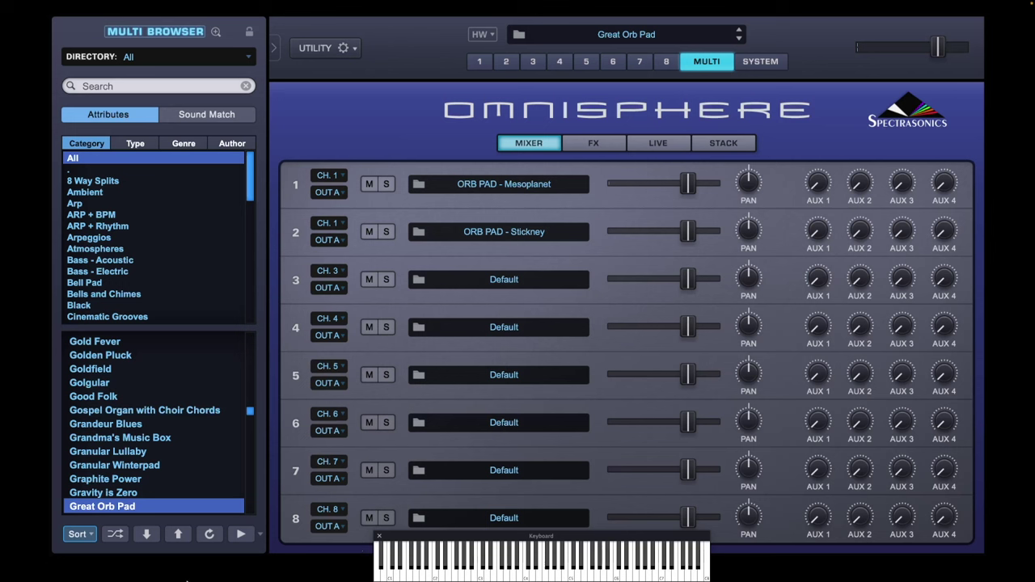
{"action": "double_click", "coordinate": [110, 506]}
{"action": "left_click", "coordinate": [540, 206]}
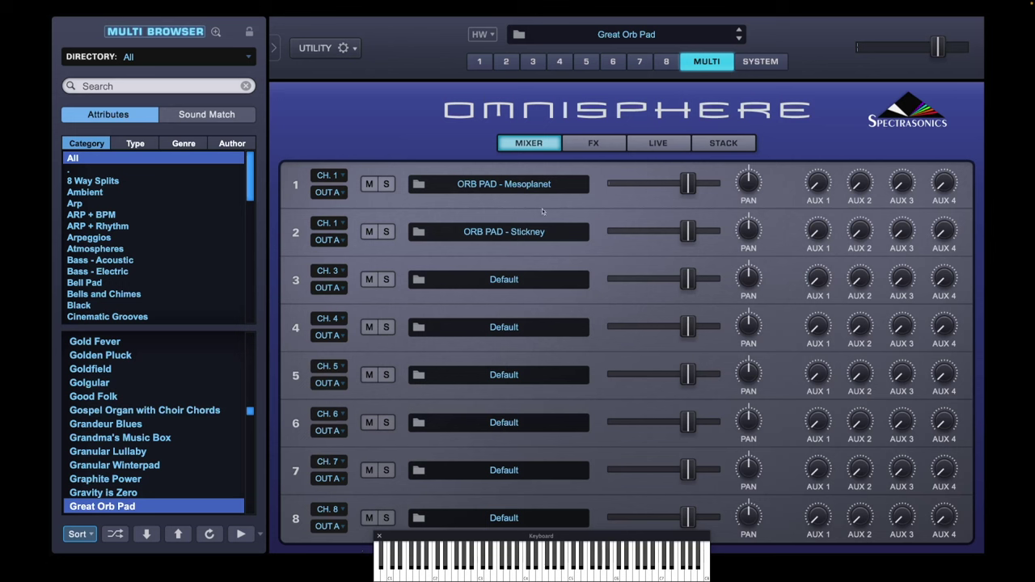
{"action": "left_click", "coordinate": [624, 36]}
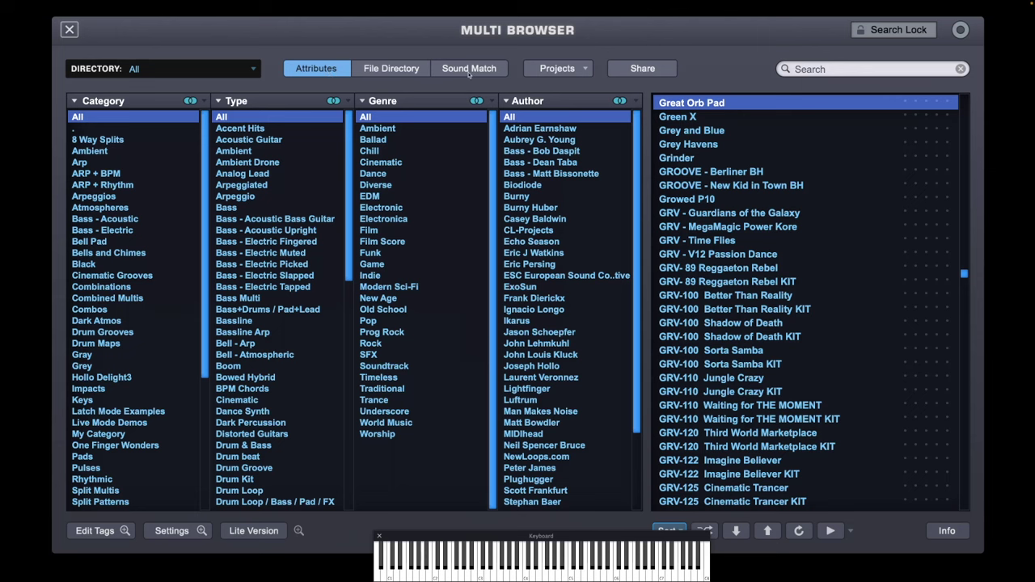
Browse the File Directory to My Category › New Project and load Great Orb Pad from there
{"action": "left_click", "coordinate": [413, 70]}
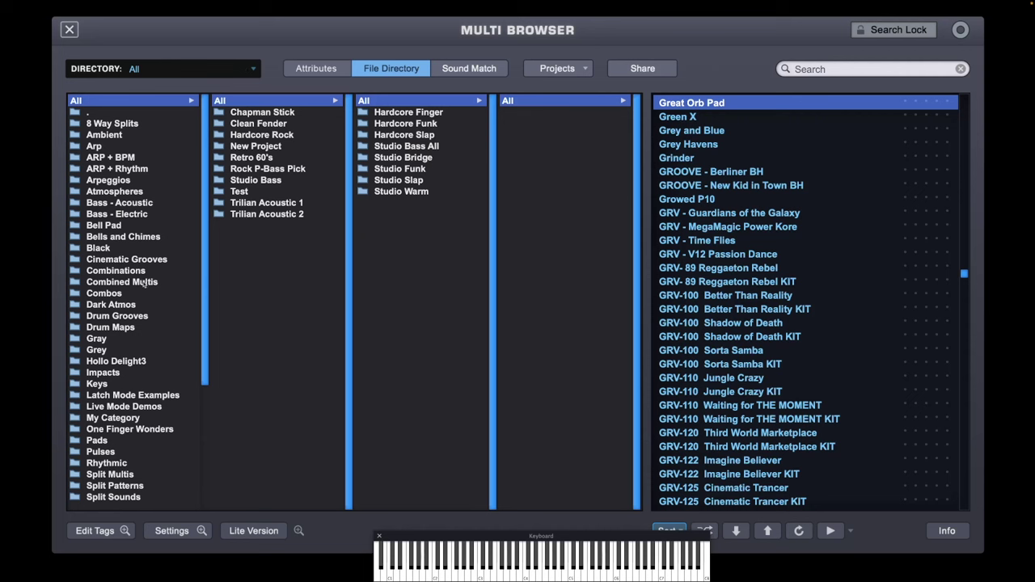
{"action": "left_click", "coordinate": [116, 421]}
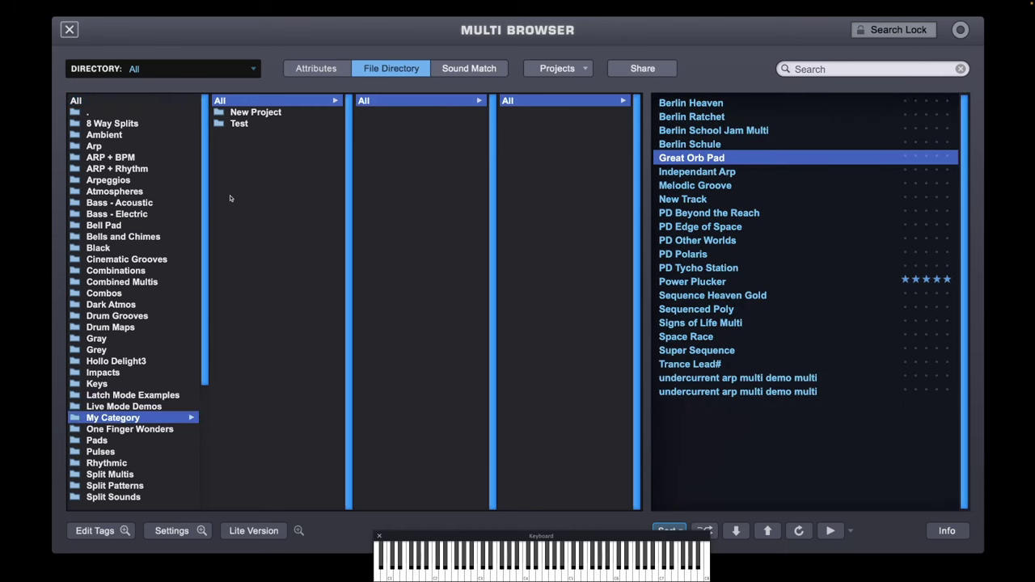
{"action": "left_click", "coordinate": [266, 115]}
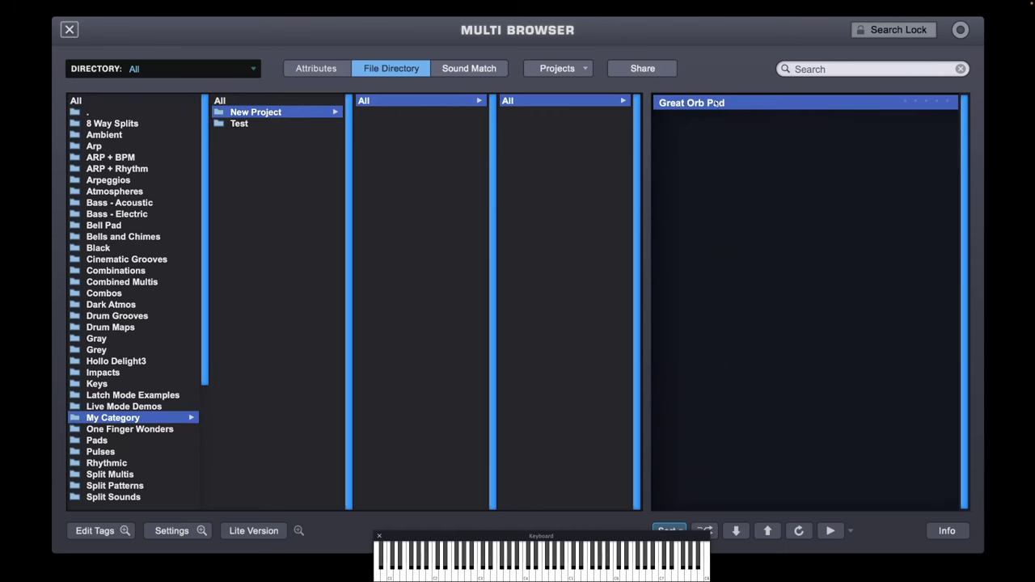
{"action": "left_click", "coordinate": [755, 108]}
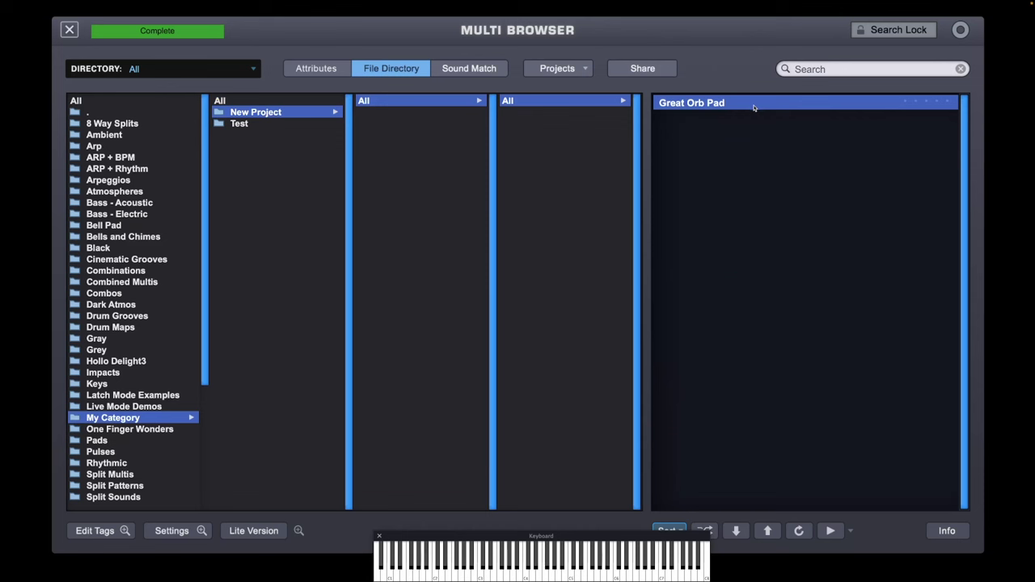